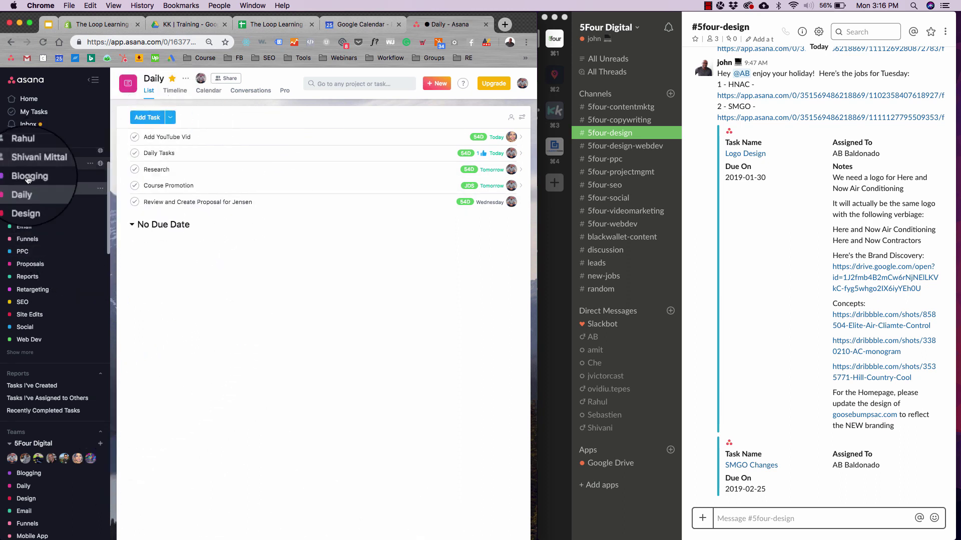
Zoom Chrome out to 90% so more of the Daily project fits on screen
scroll(77, 318, up, 3)
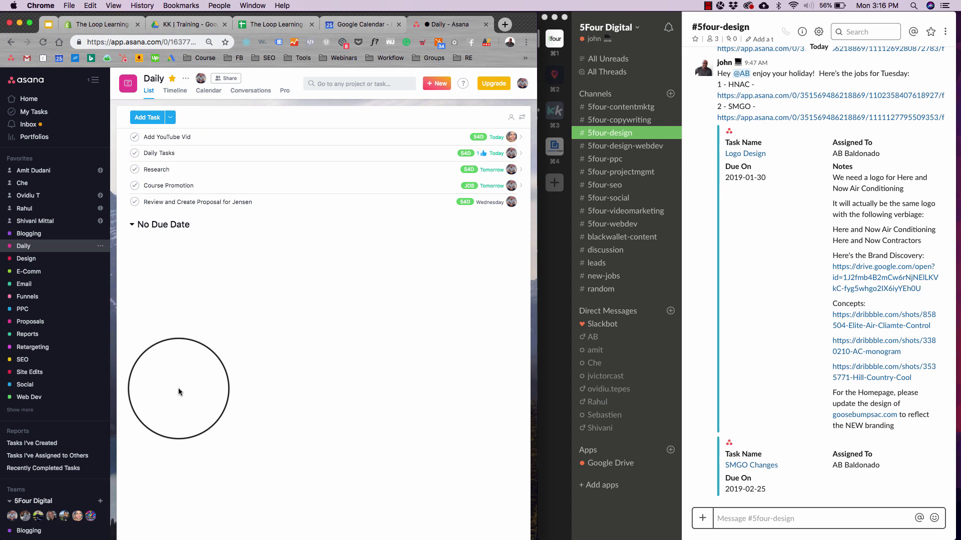
key(super+minus)
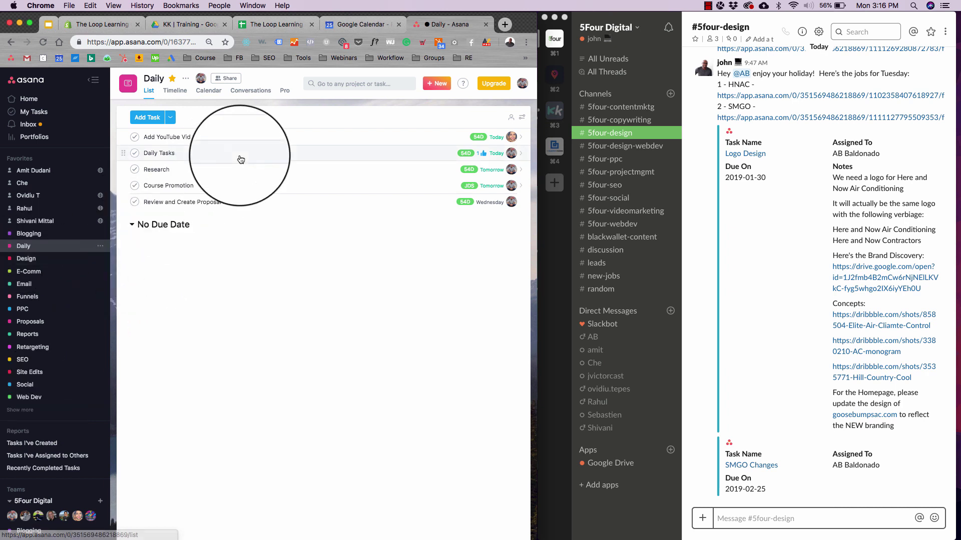
click(182, 157)
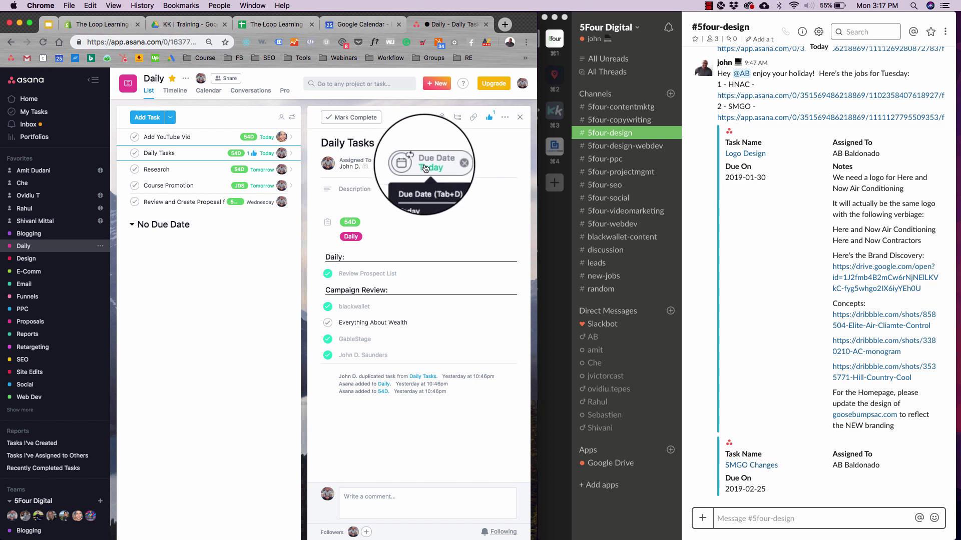
click(425, 168)
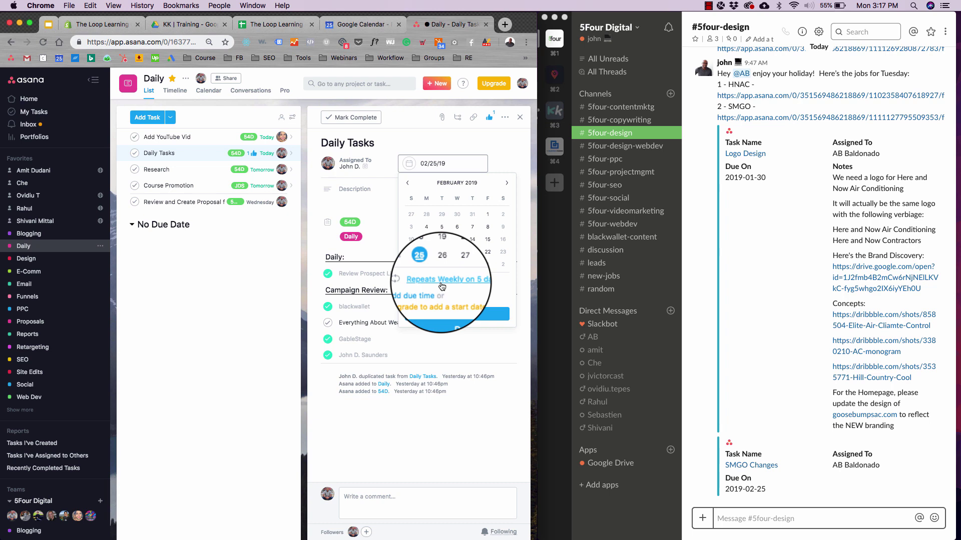
click(395, 160)
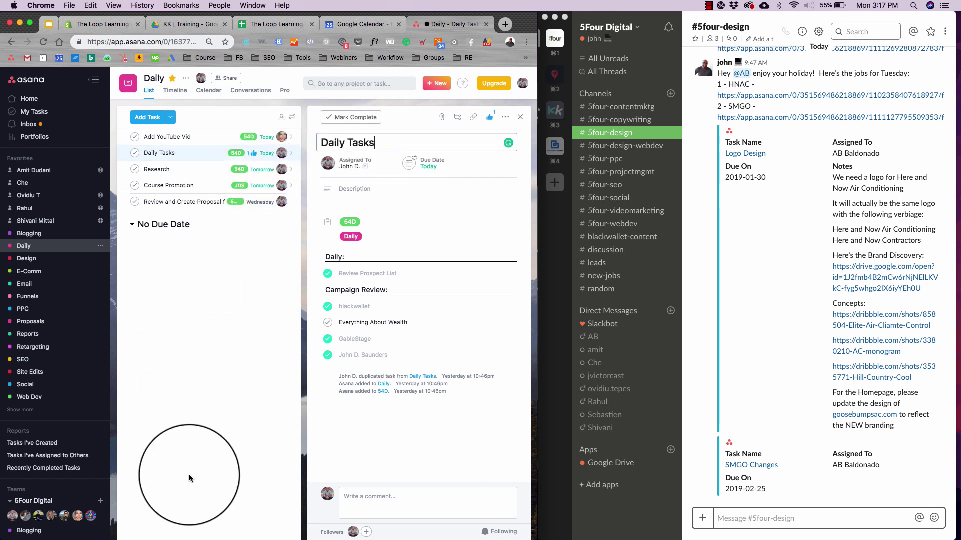
Sort the Daily list by Due Date, save the view for everyone, and open Add YouTube Vid
click(292, 118)
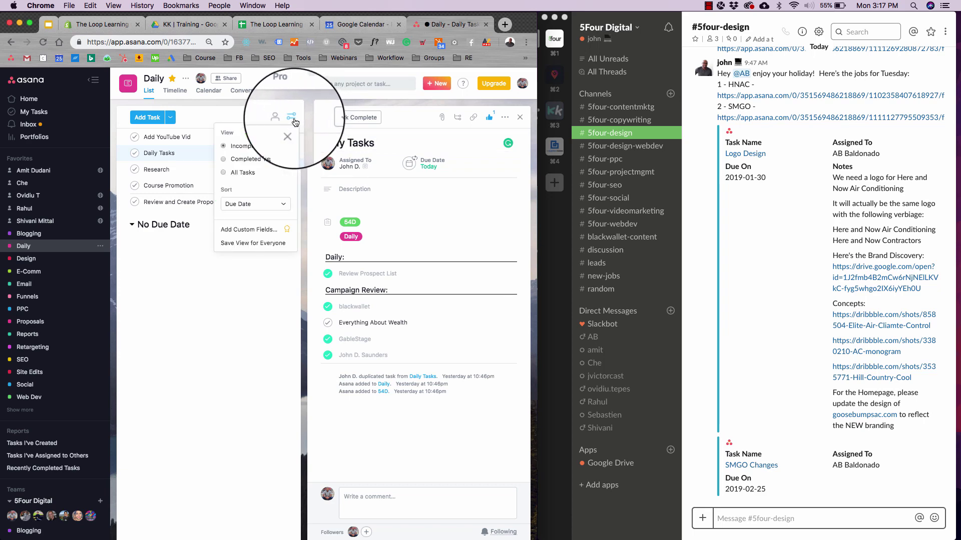
click(253, 204)
click(260, 244)
click(270, 240)
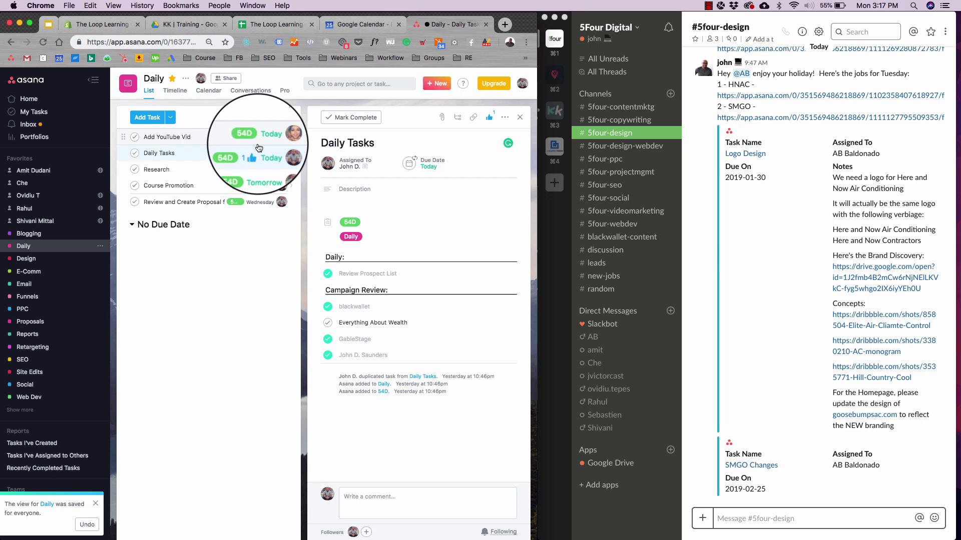
click(206, 136)
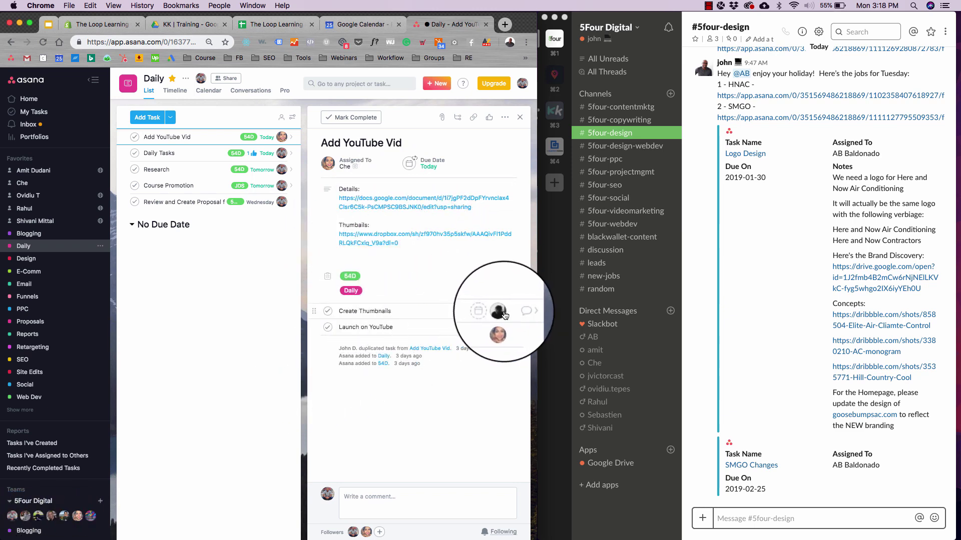
mouse_move(502, 316)
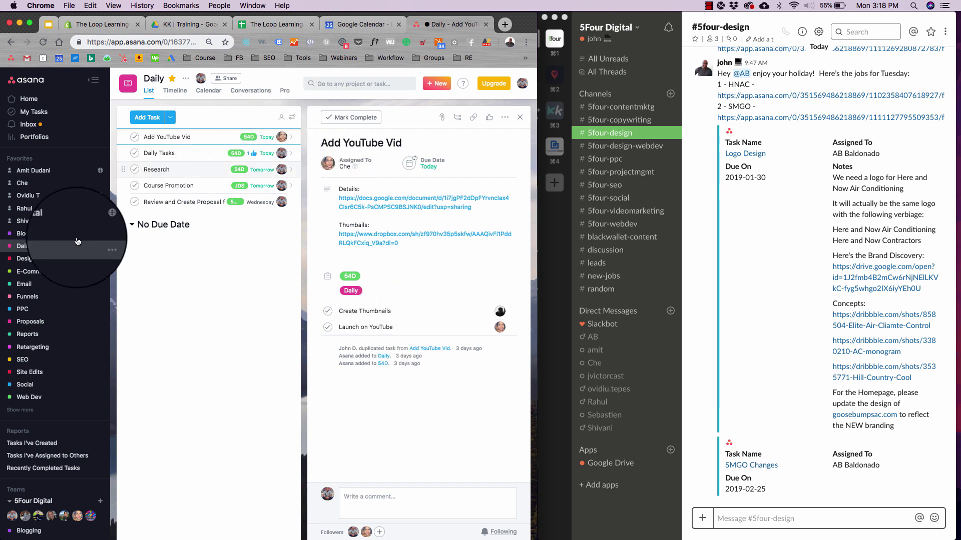
In the Design project, move the HNAC Logo Design task's due date to Thursday
click(48, 262)
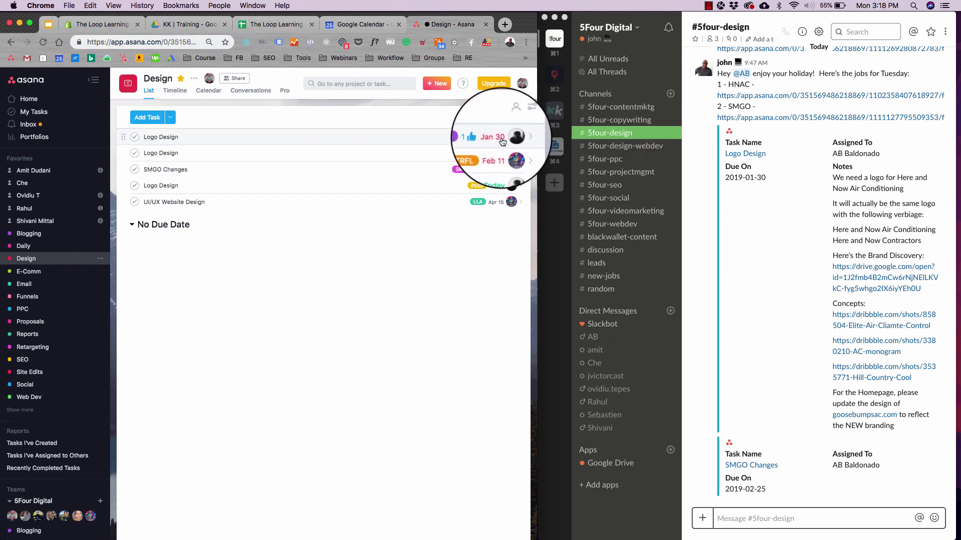
click(372, 145)
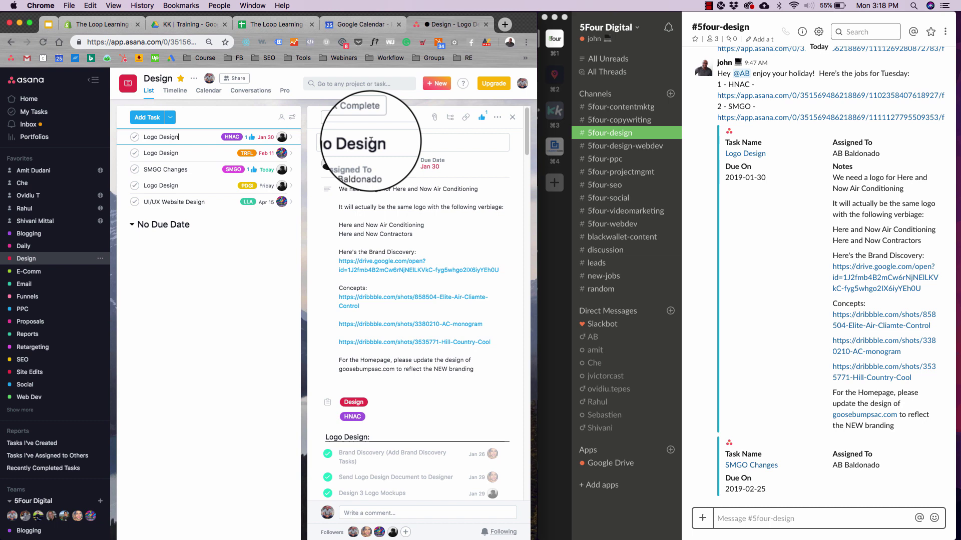
click(429, 165)
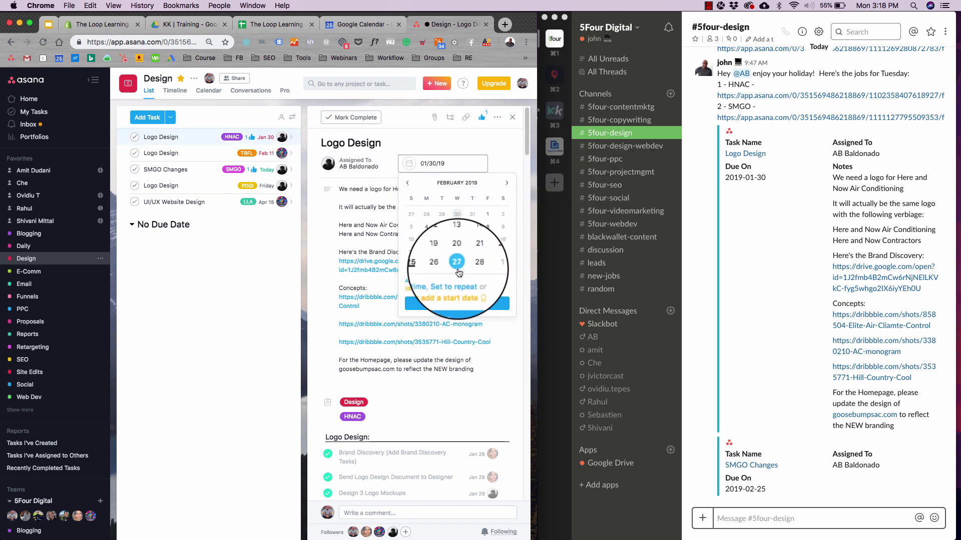
click(472, 264)
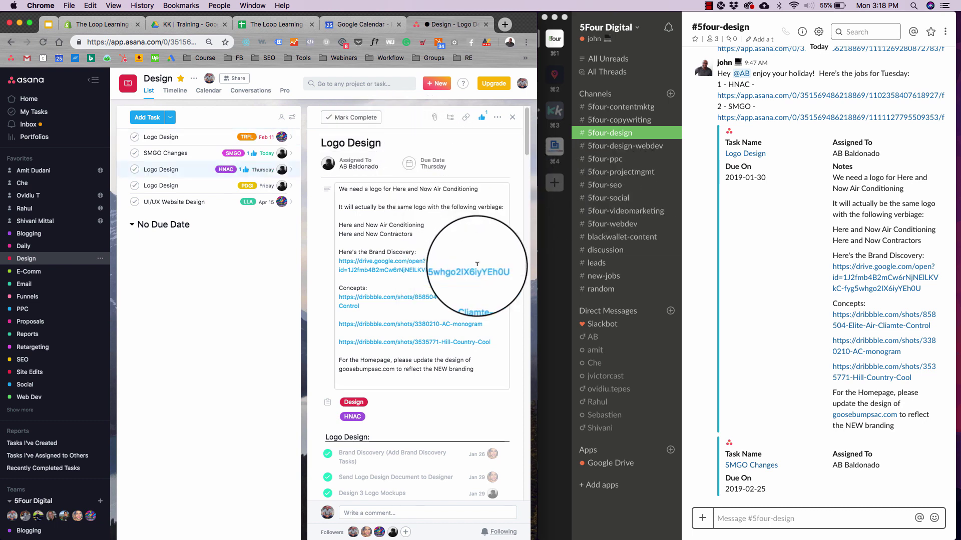
Open the TRFL Logo Design task and look over its subtasks
click(197, 138)
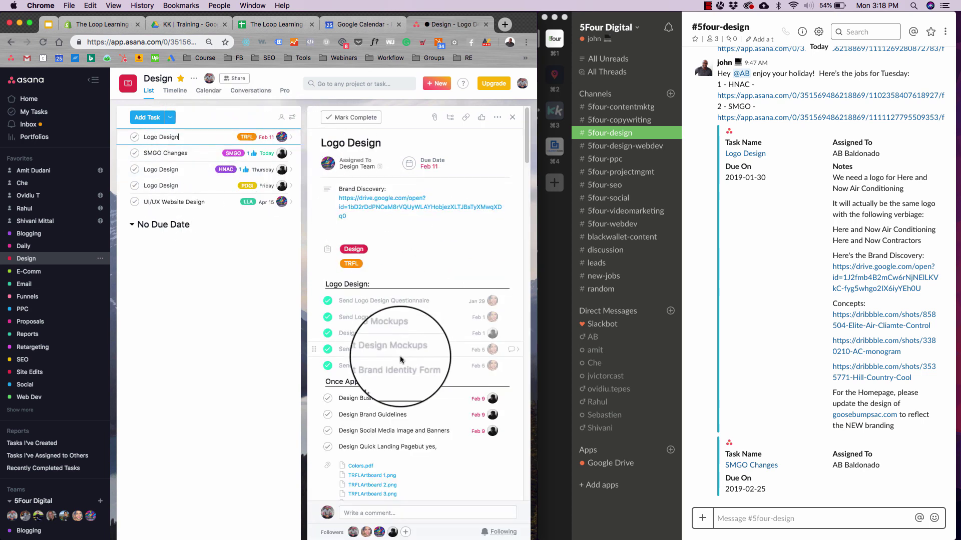
scroll(400, 360, down, 10)
scroll(400, 367, up, 10)
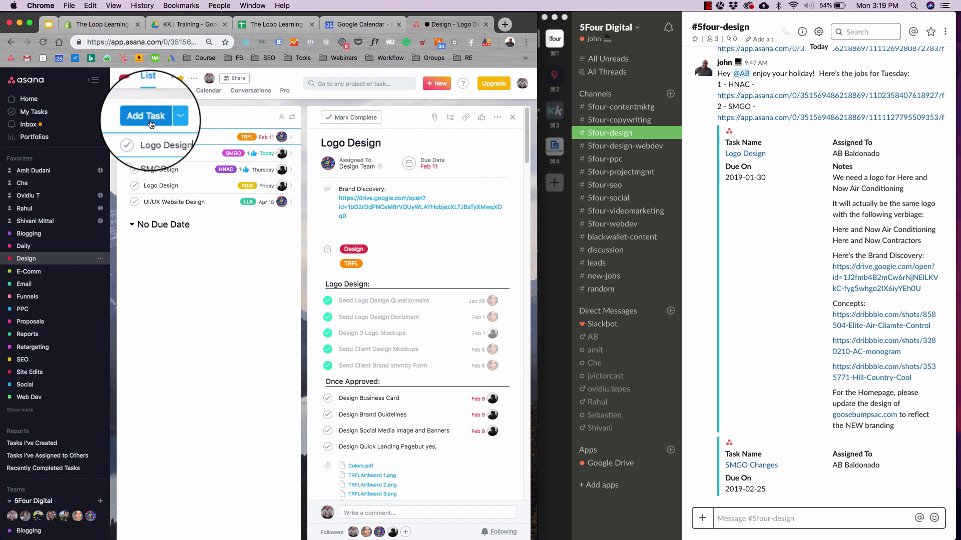
Open the Job Templates spreadsheet from the Workflow bookmarks in a new tab
click(393, 60)
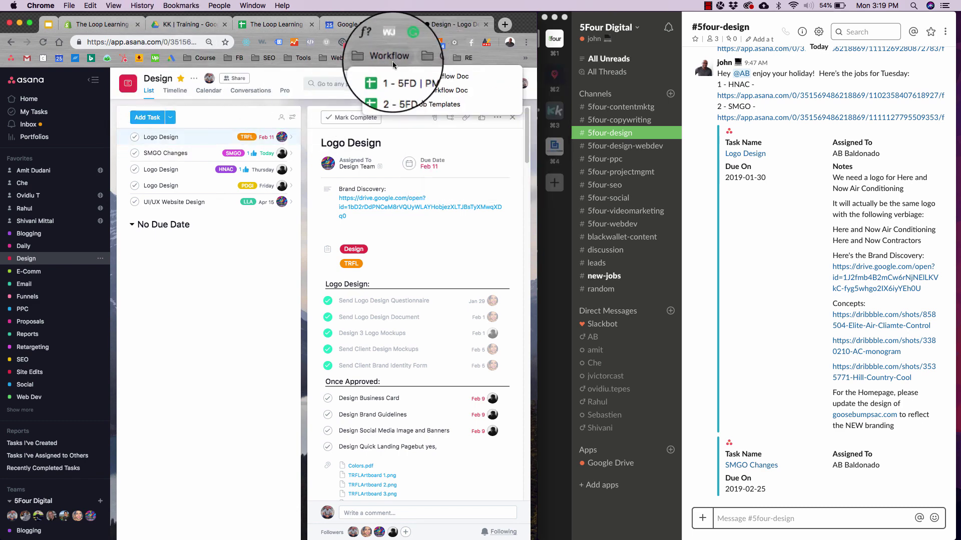
super+click(390, 89)
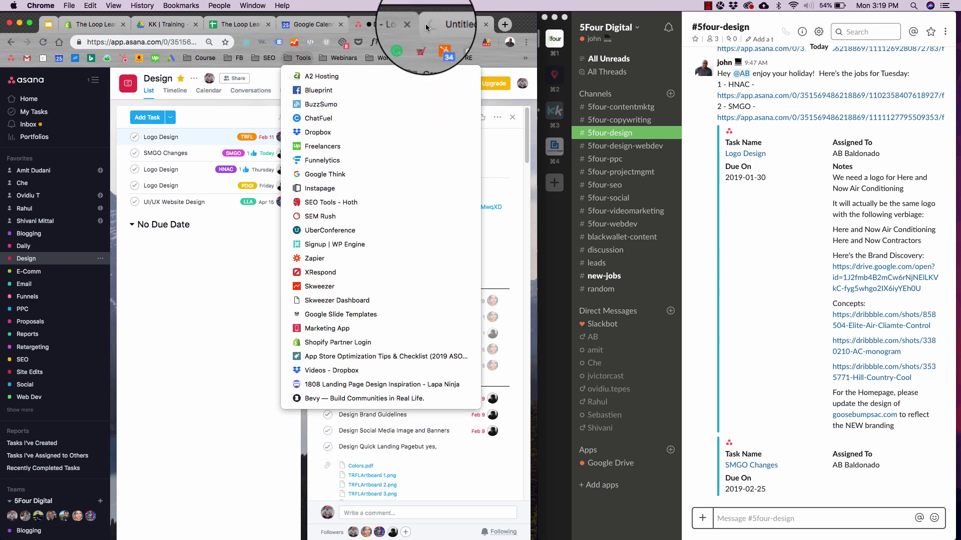
click(425, 23)
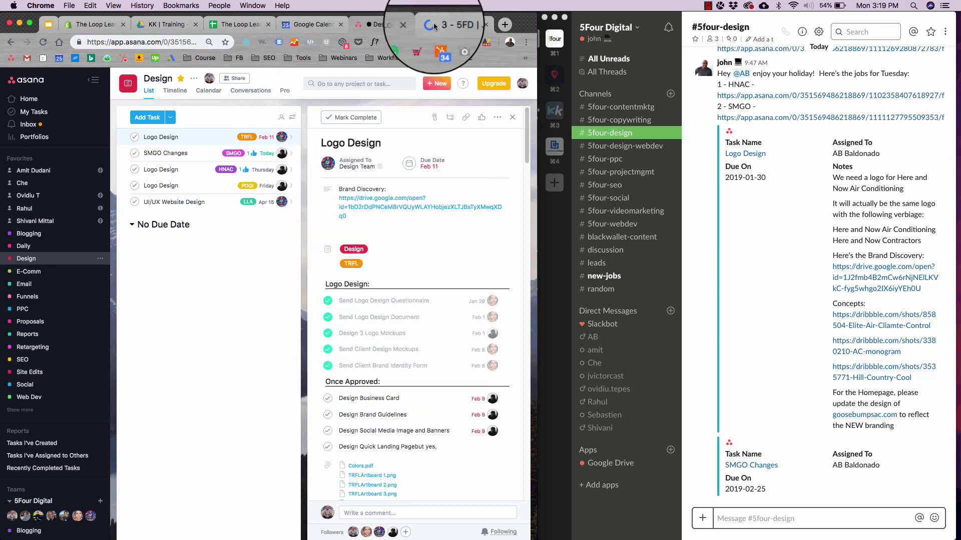
click(433, 25)
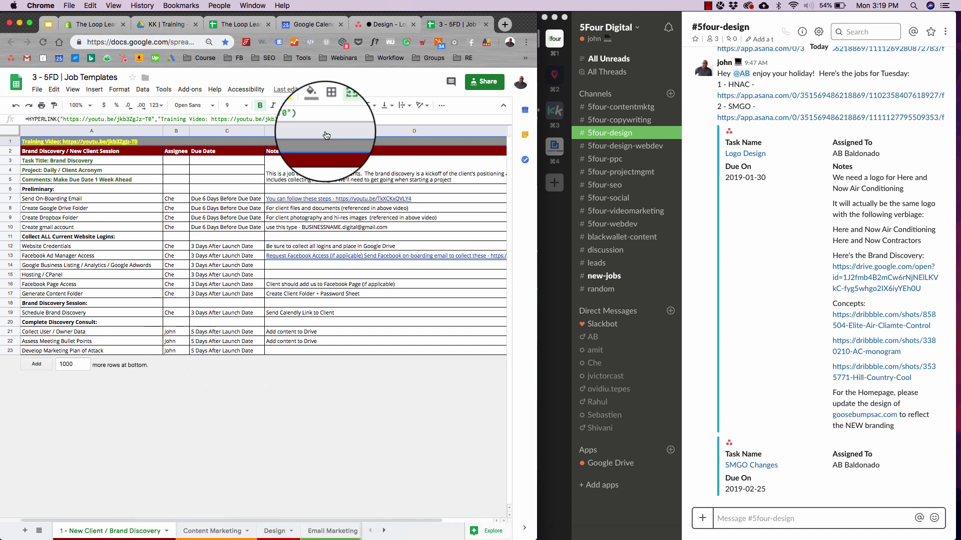
click(373, 25)
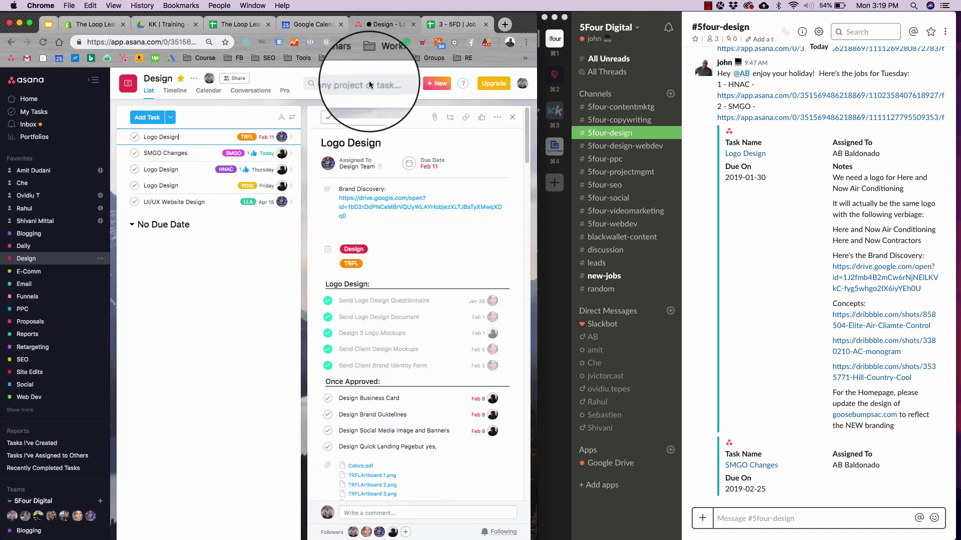
click(447, 25)
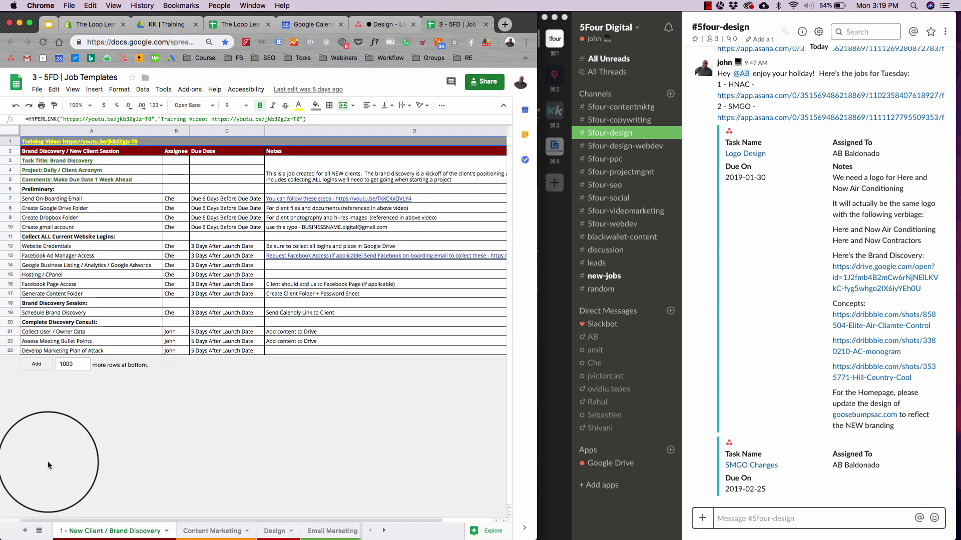
Switch to the Design sheet and copy the Logo Design steps in column A
click(39, 531)
click(73, 437)
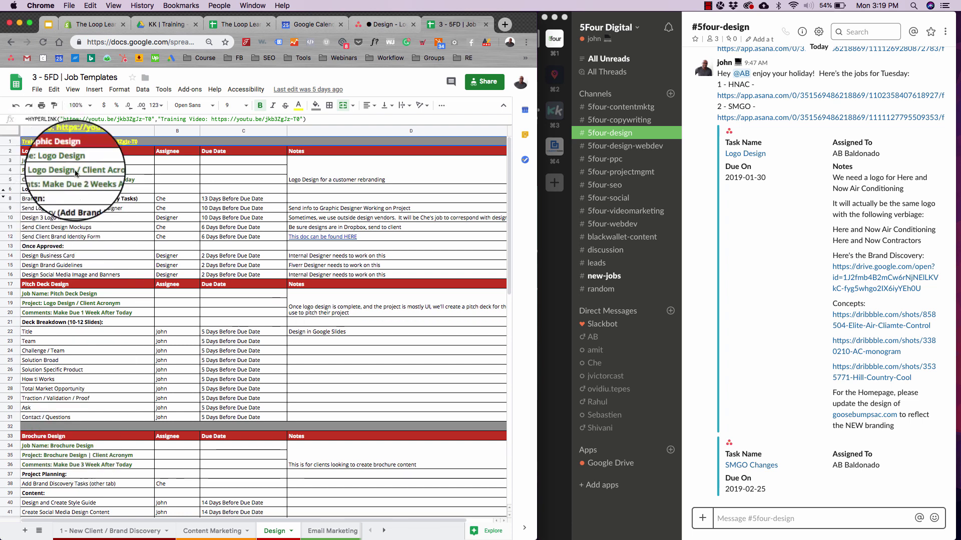
drag(45, 189, 54, 279)
key(super+c)
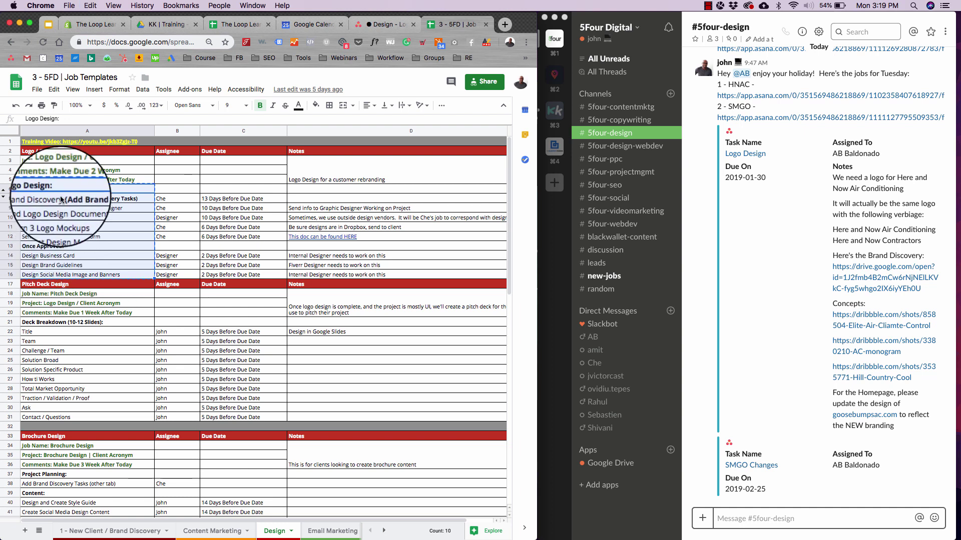
Zoom in to review the steps' assignees, due-date offsets and notes, then reselect A6:A16
key(super+equal)
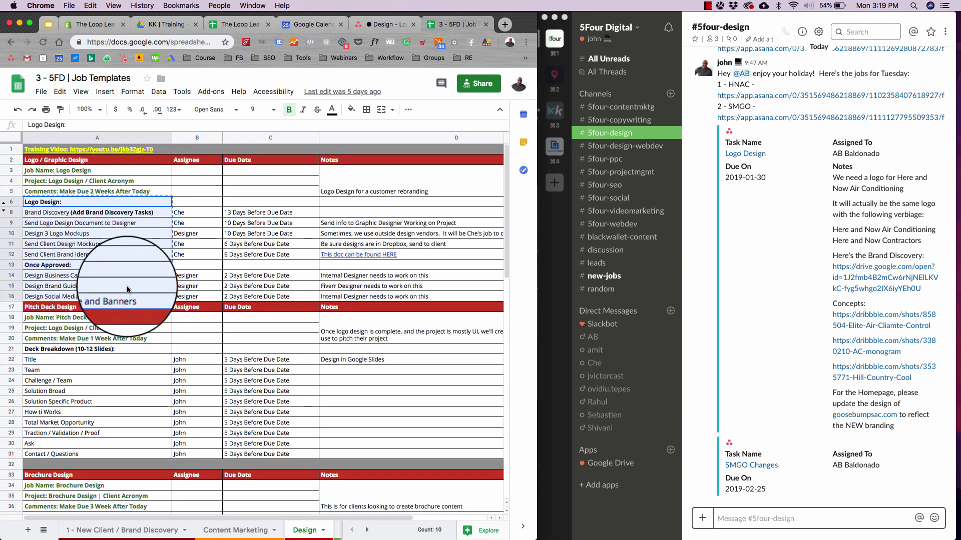
drag(196, 213, 201, 299)
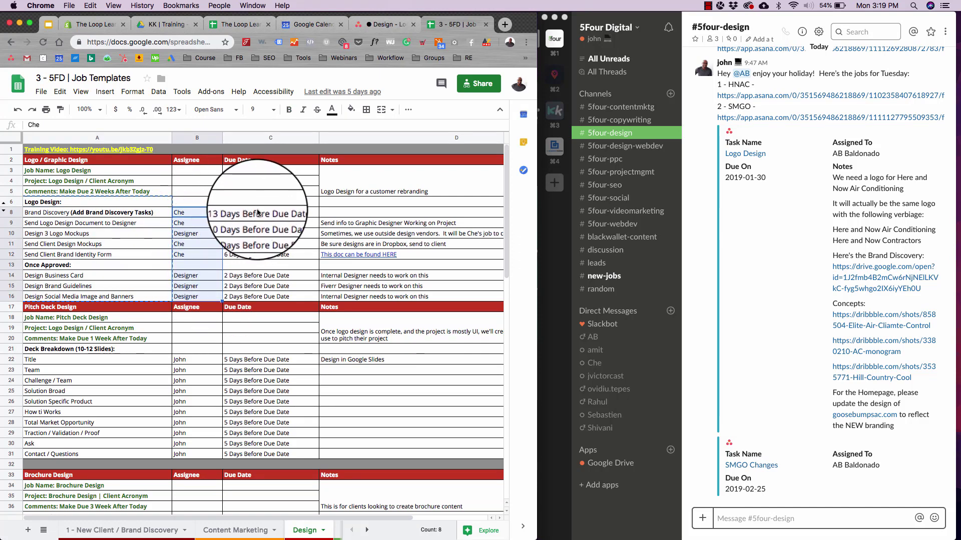
drag(259, 213, 261, 298)
drag(331, 212, 350, 293)
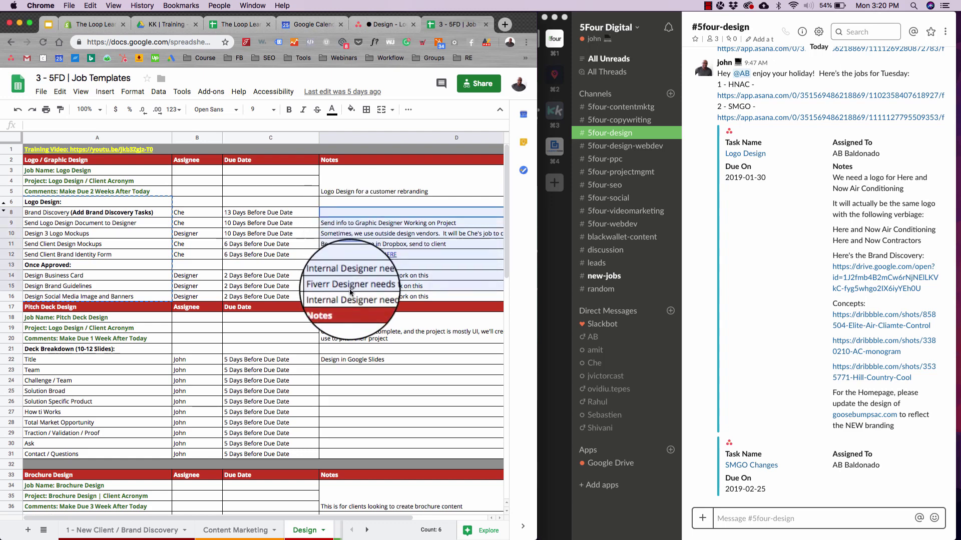
click(95, 203)
drag(102, 246, 99, 298)
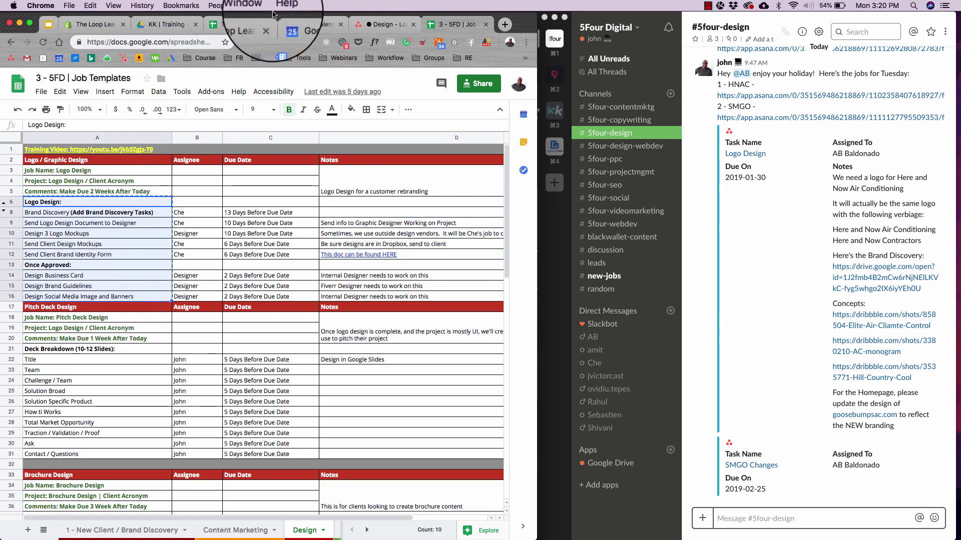
Create a Logo Design task in the Design project and paste the template steps as subtasks
click(358, 25)
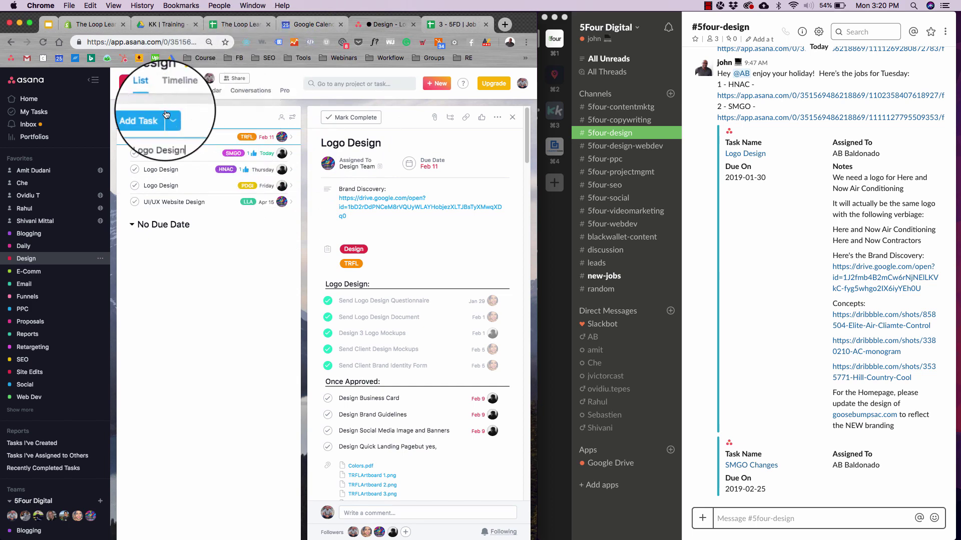
click(152, 121)
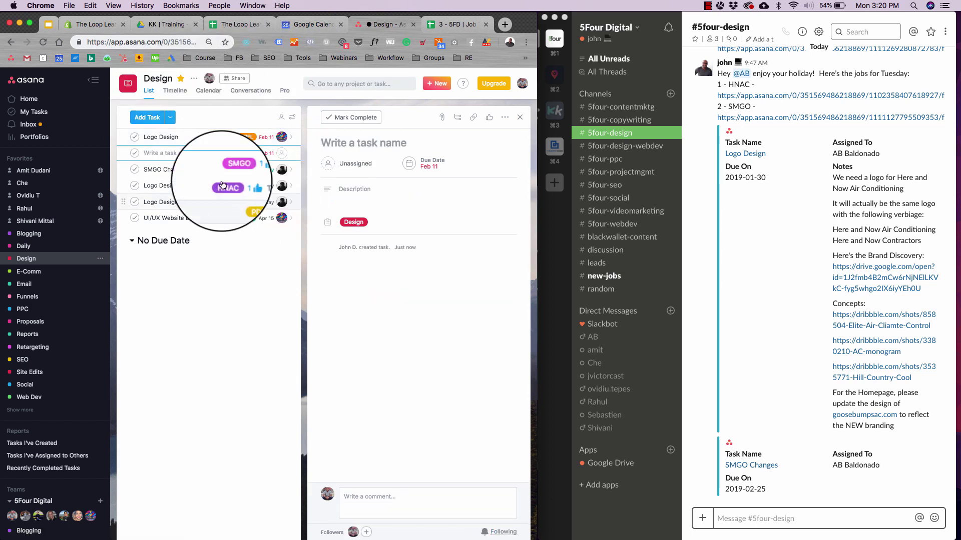
click(457, 24)
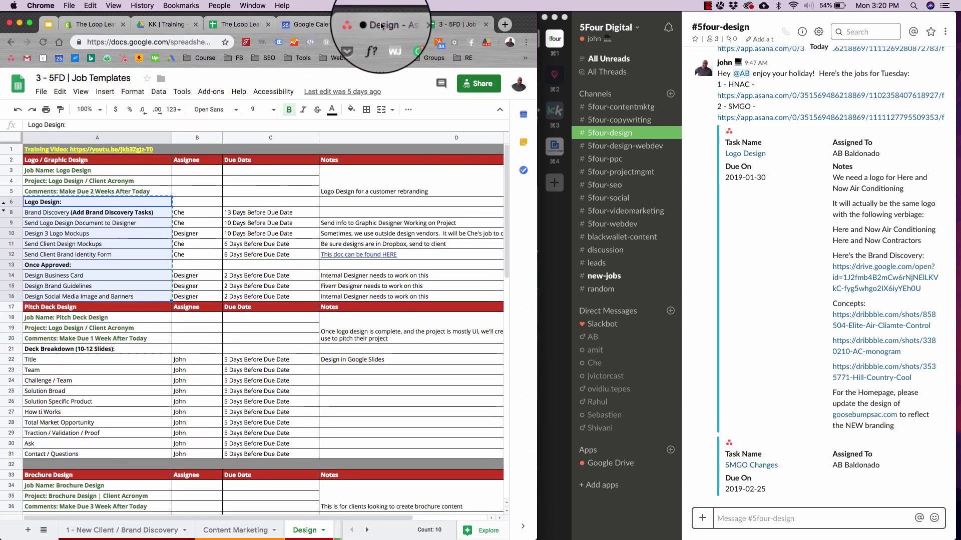
click(381, 25)
click(193, 153)
text(Logo Design)
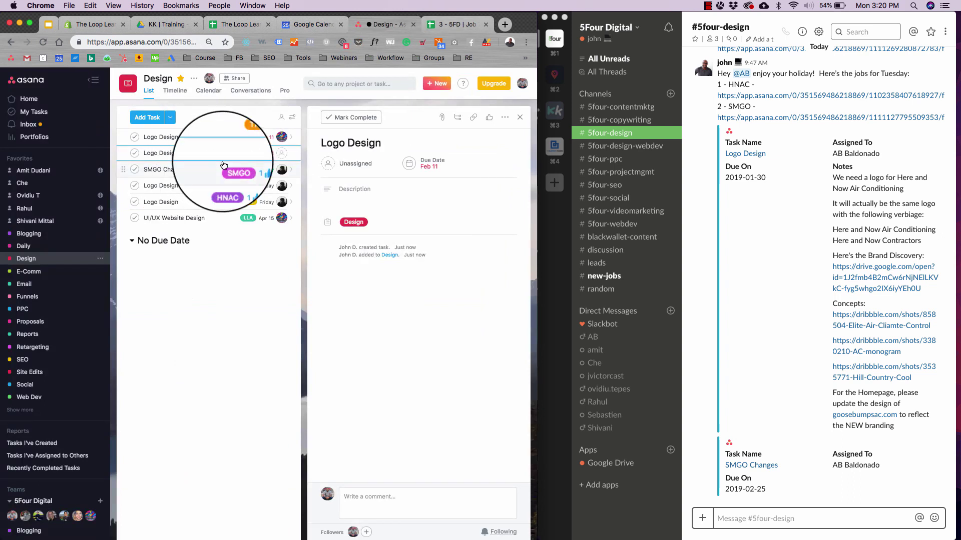
click(458, 118)
key(super+v)
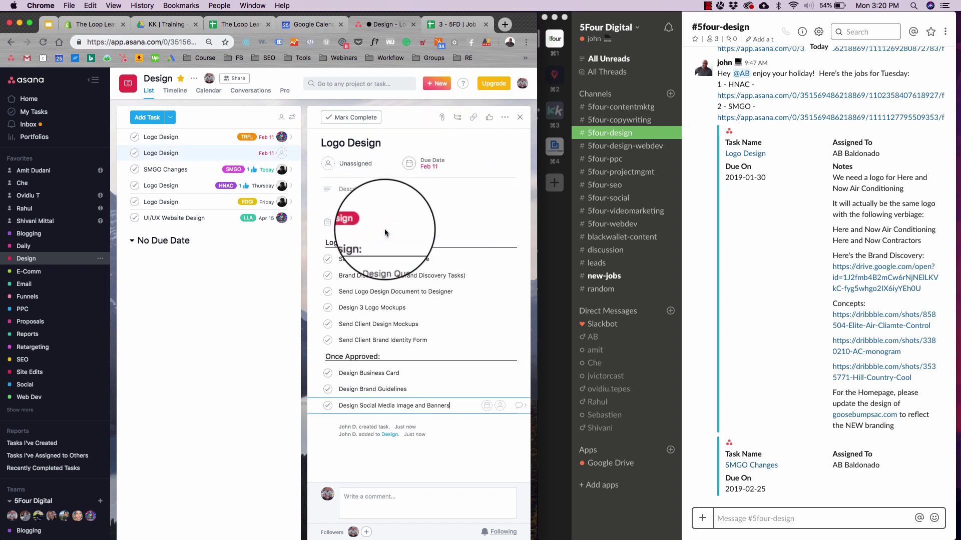
Assign the Logo Design task to a teammate and set its due date to March 11
click(366, 169)
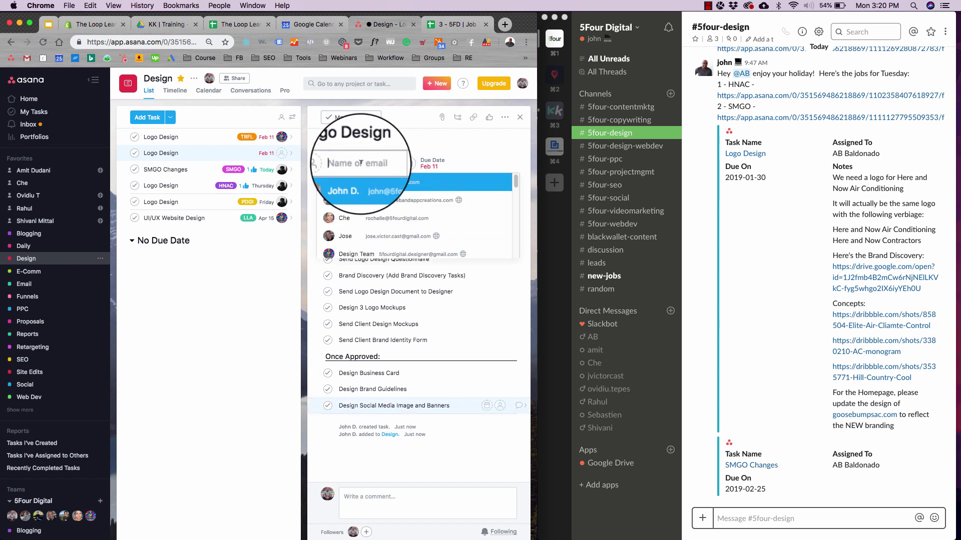
text(ab)
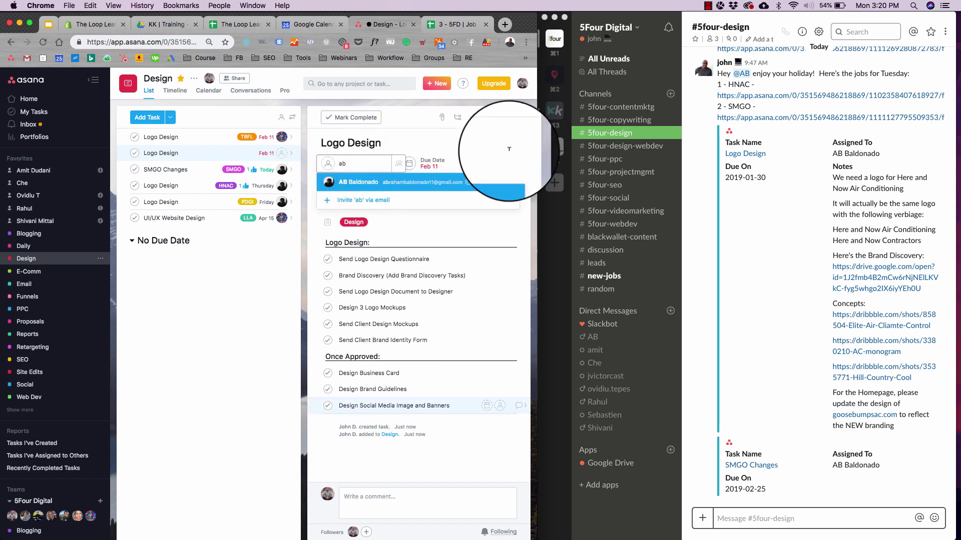
key(Return)
click(420, 165)
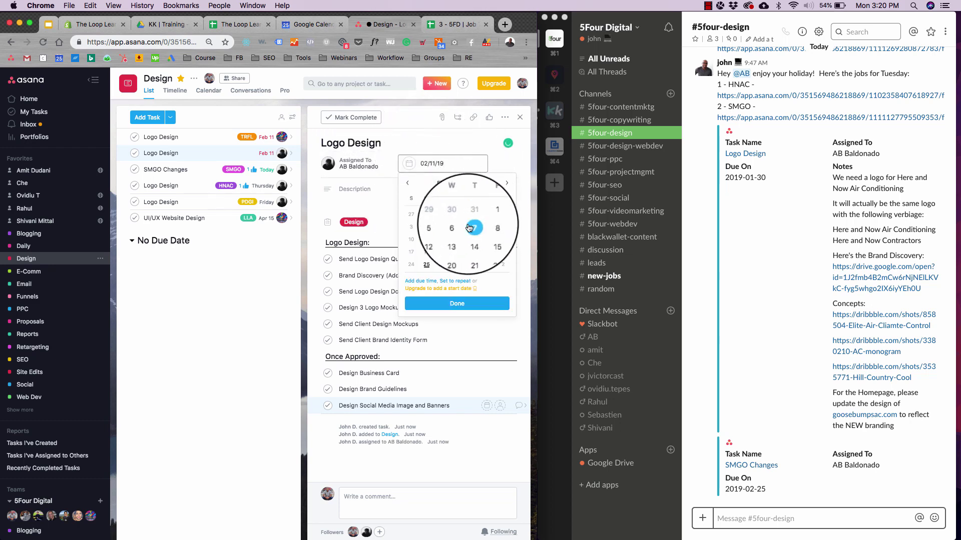
click(438, 24)
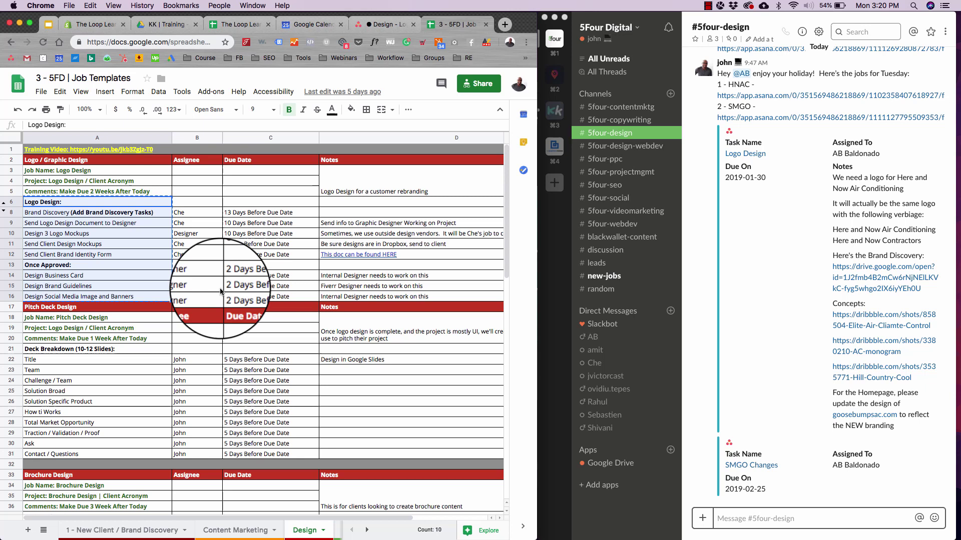
click(384, 24)
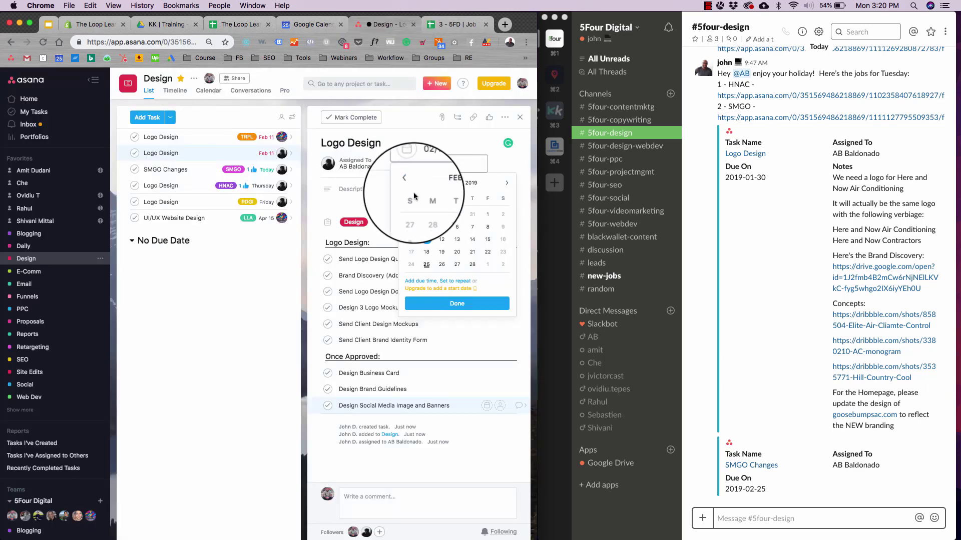
click(506, 184)
click(426, 240)
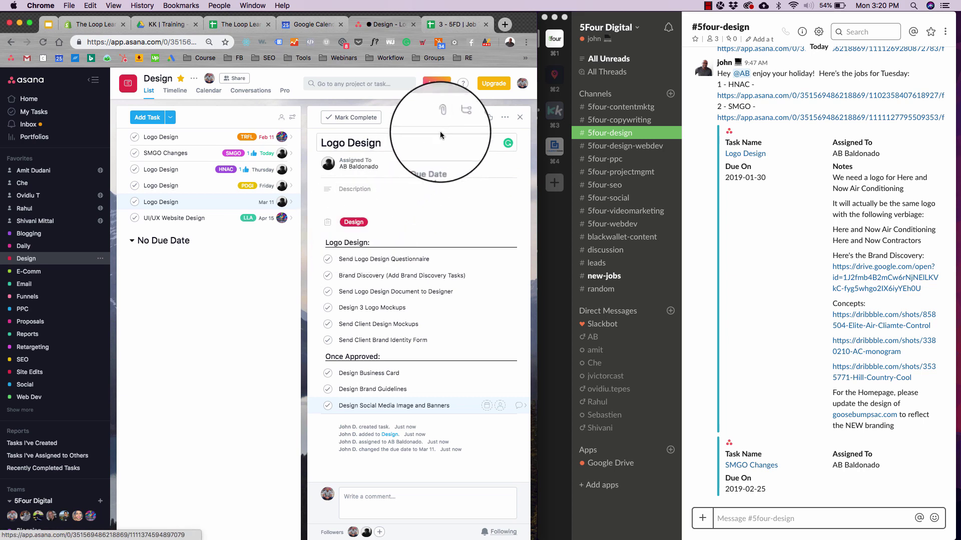
Add the Logo Design task to the client project found by searching '5f'
click(510, 223)
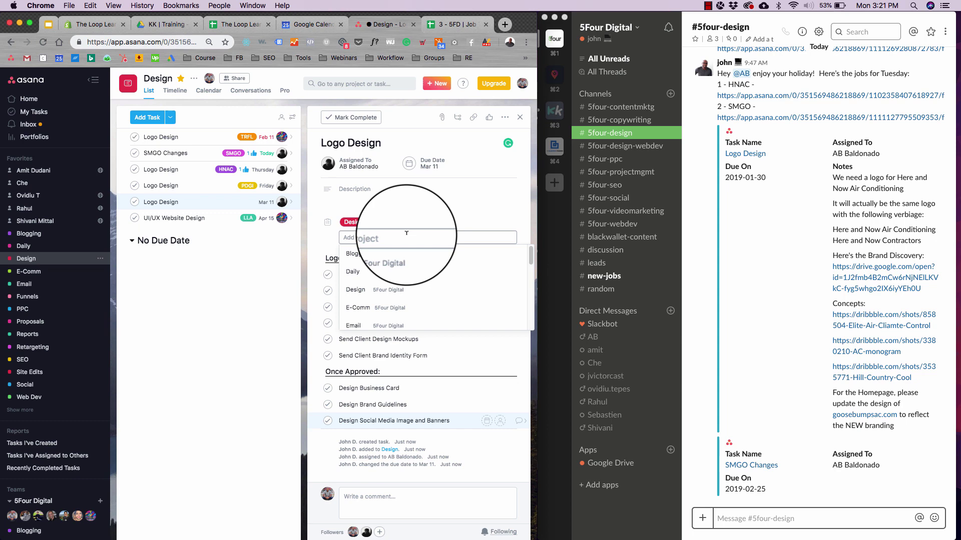
text(5f)
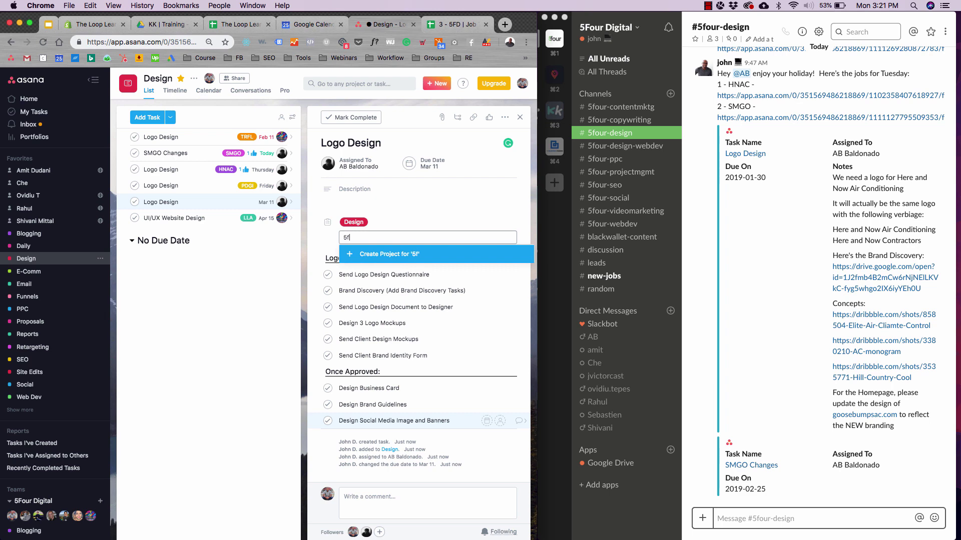
click(362, 248)
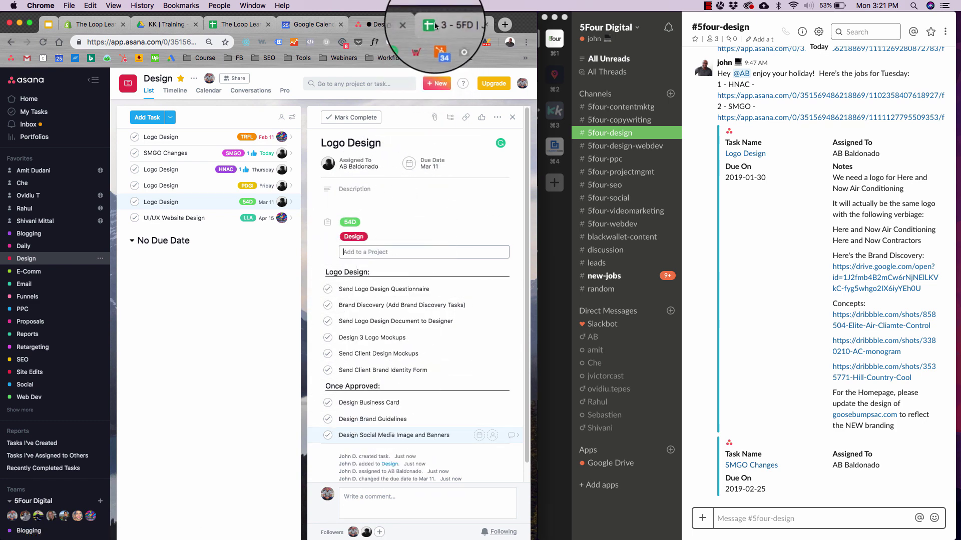
Check the template's 10 Days Before Due Date rule for Send Logo Design Document to Designer, then begin assigning that subtask
click(452, 24)
click(68, 225)
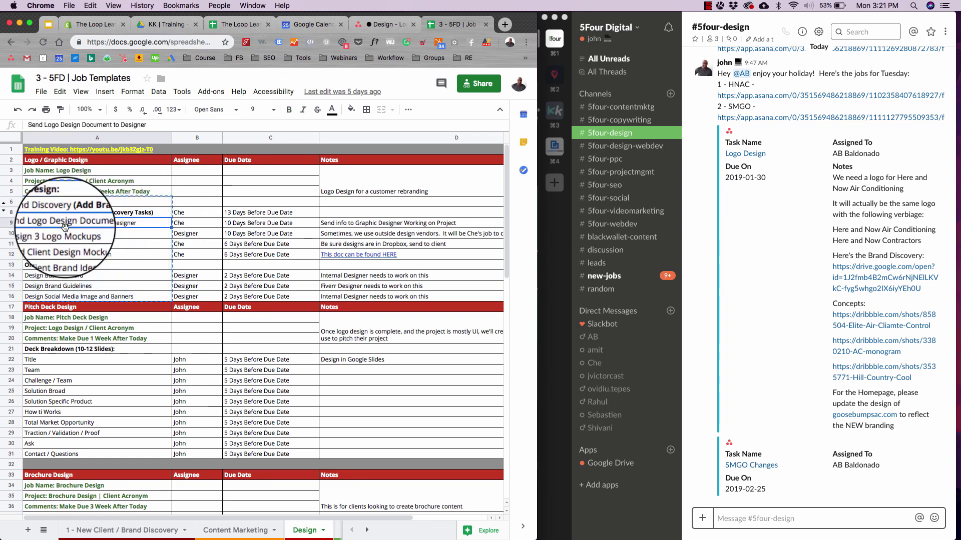
click(255, 223)
click(393, 24)
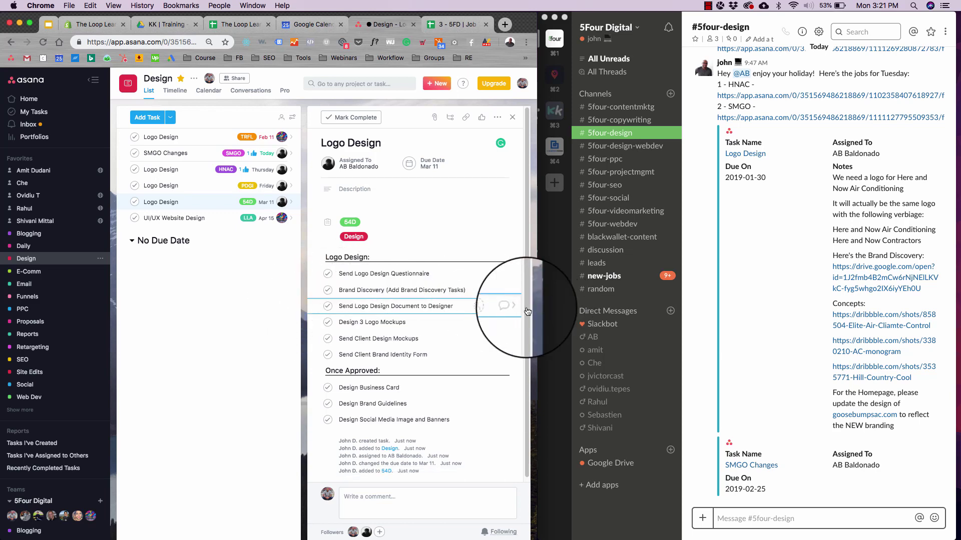
click(493, 306)
Assign the Send Logo Design Document to Designer subtask to a teammate, due March 5
text(shi)
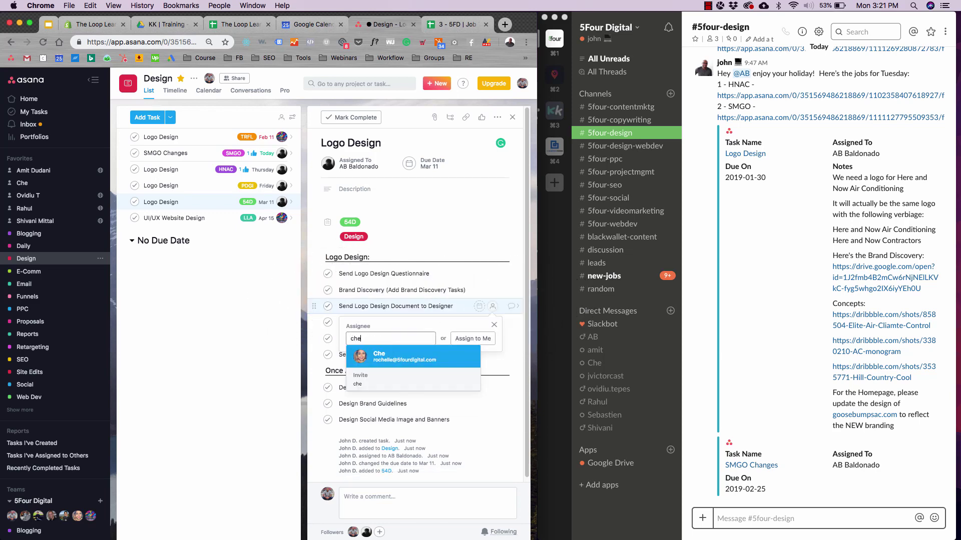
key(Return)
click(467, 307)
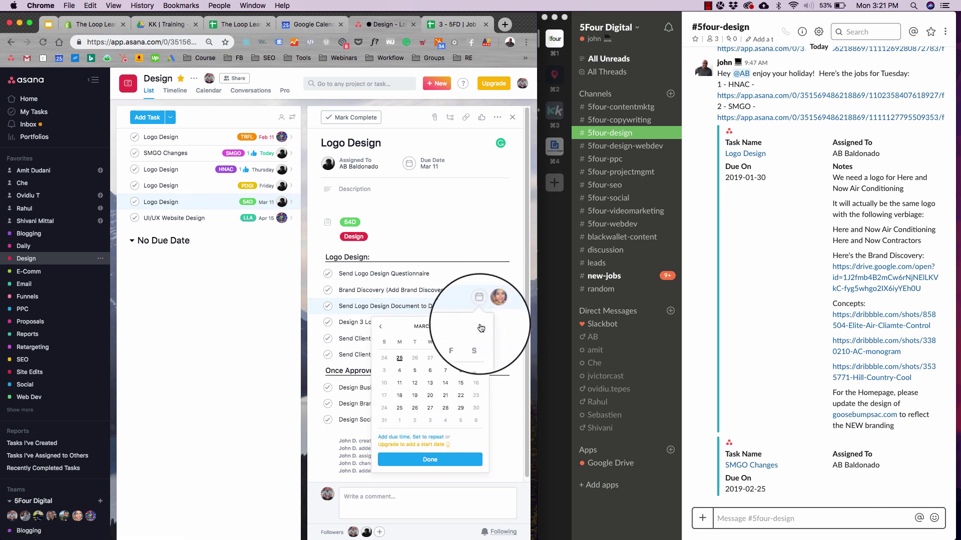
click(414, 371)
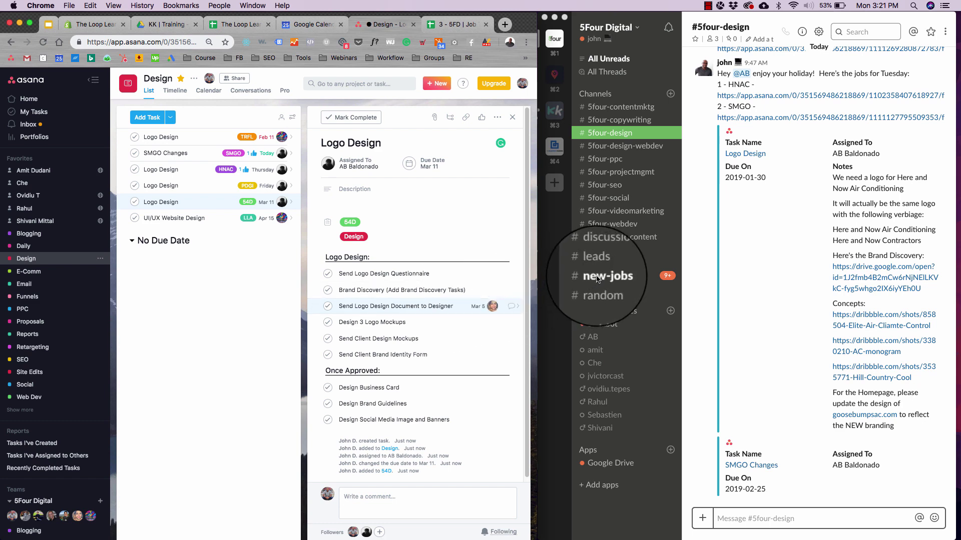
click(707, 6)
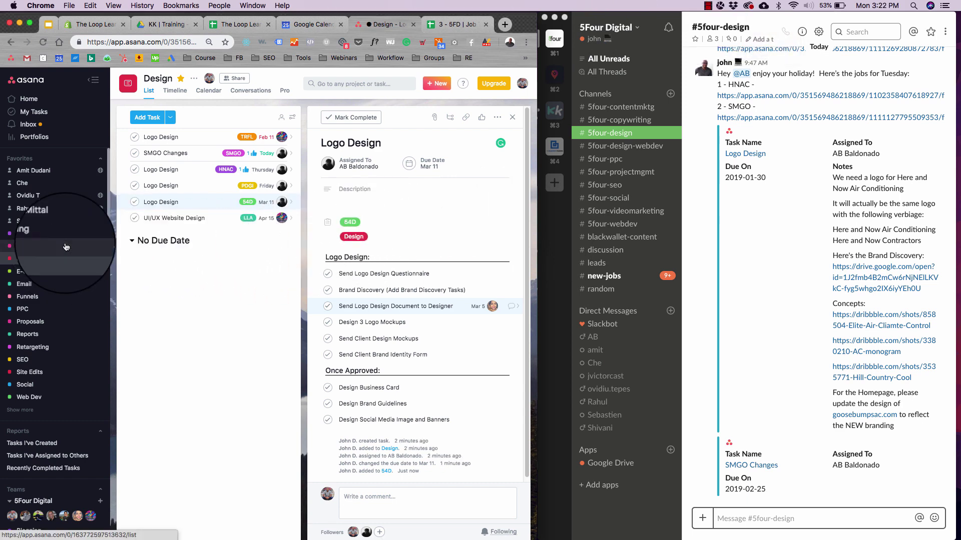
scroll(25, 330, down, 1)
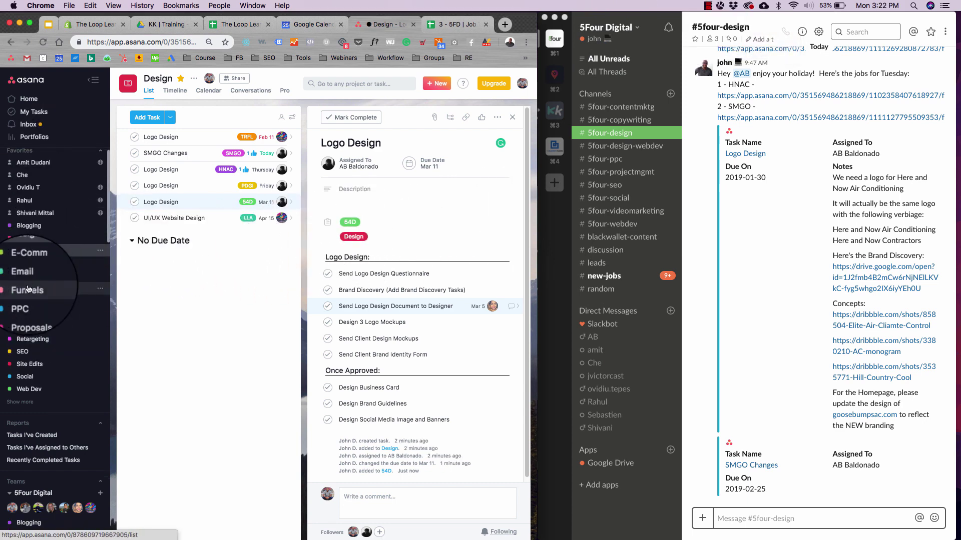
scroll(30, 380, up, 1)
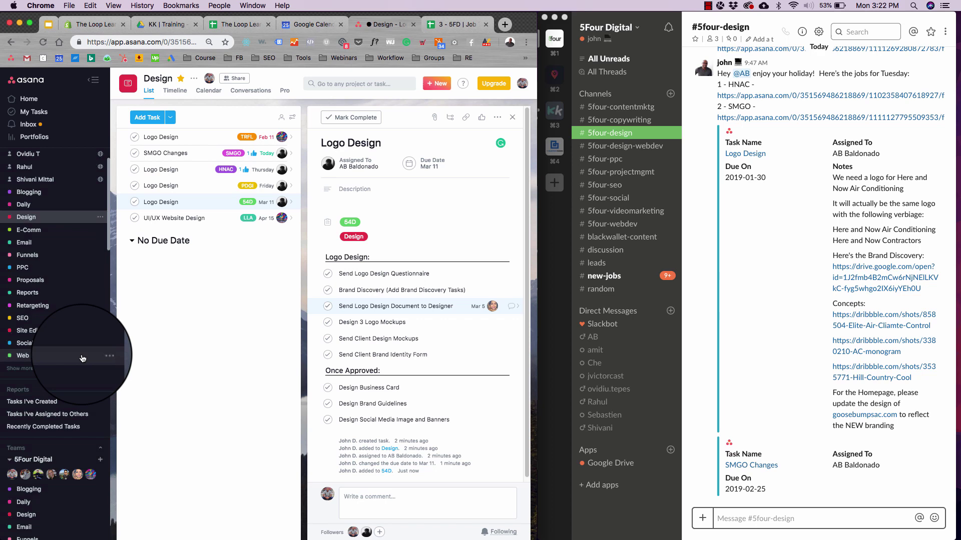
Scroll through the full list of job template sheets, then return to the Asana Logo Design task
click(452, 24)
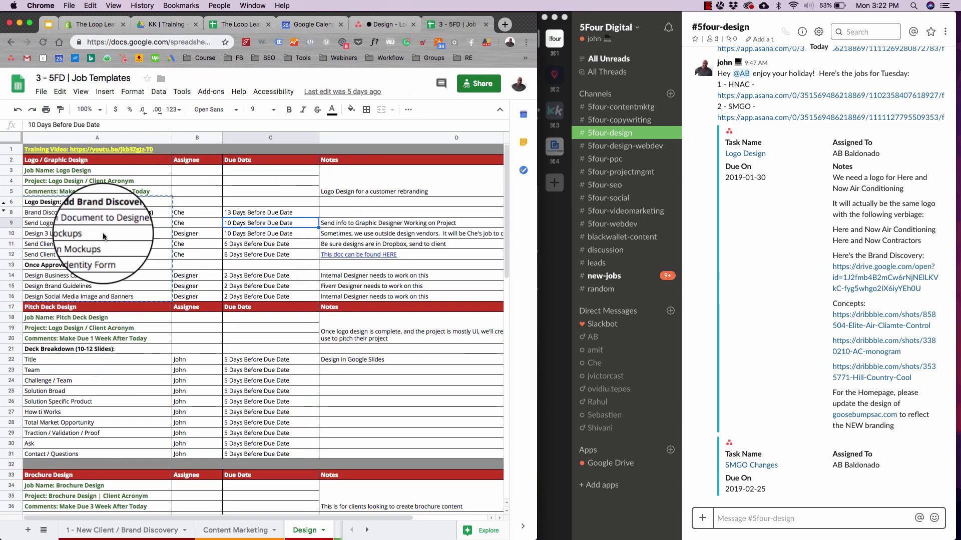
click(44, 530)
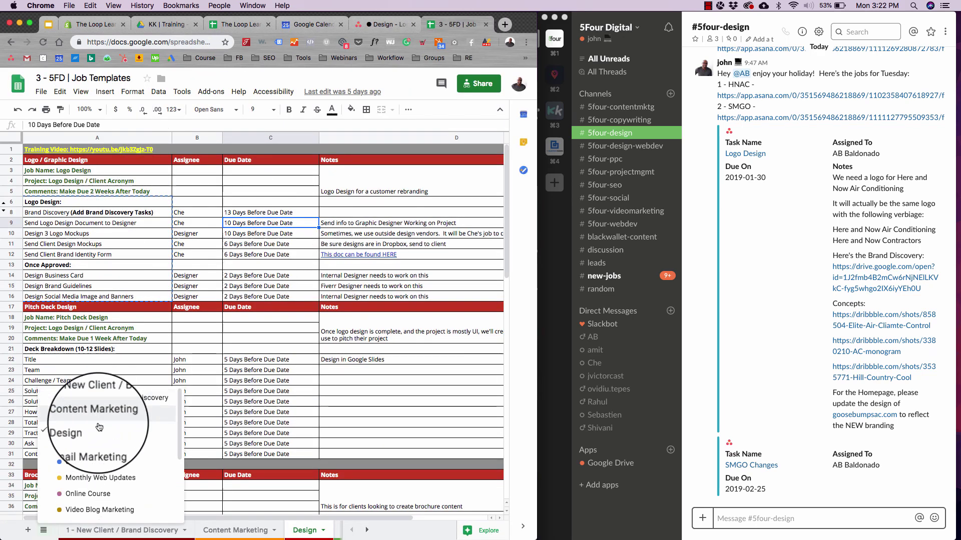
scroll(100, 431, down, 5)
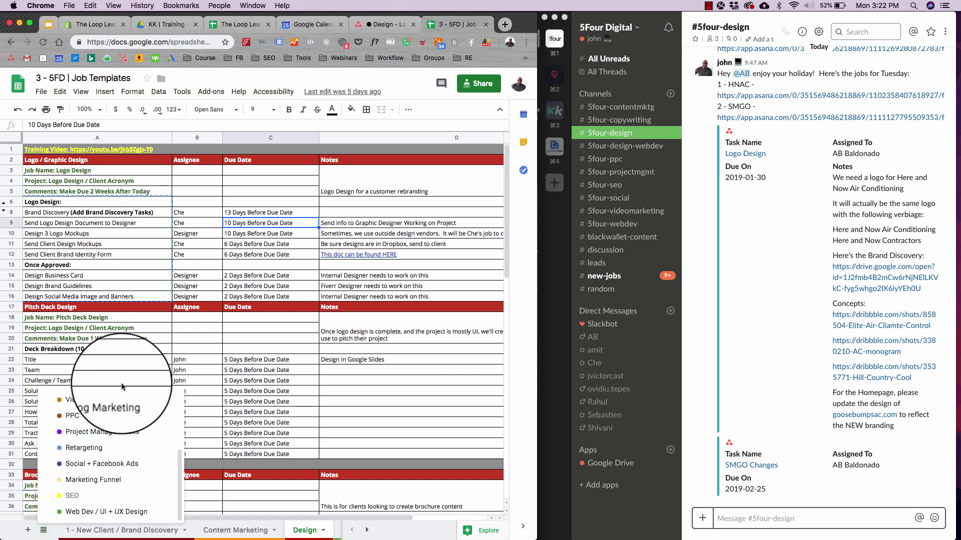
click(392, 24)
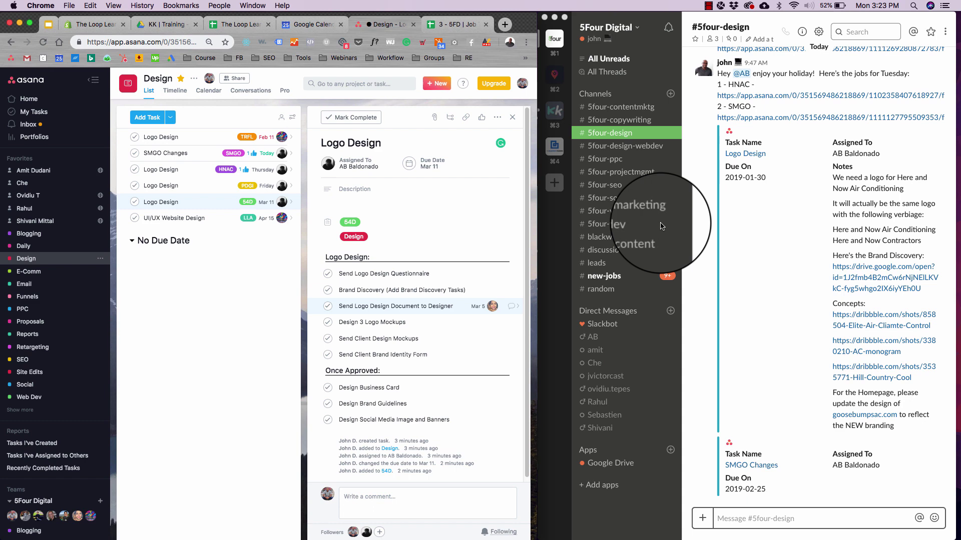
click(630, 106)
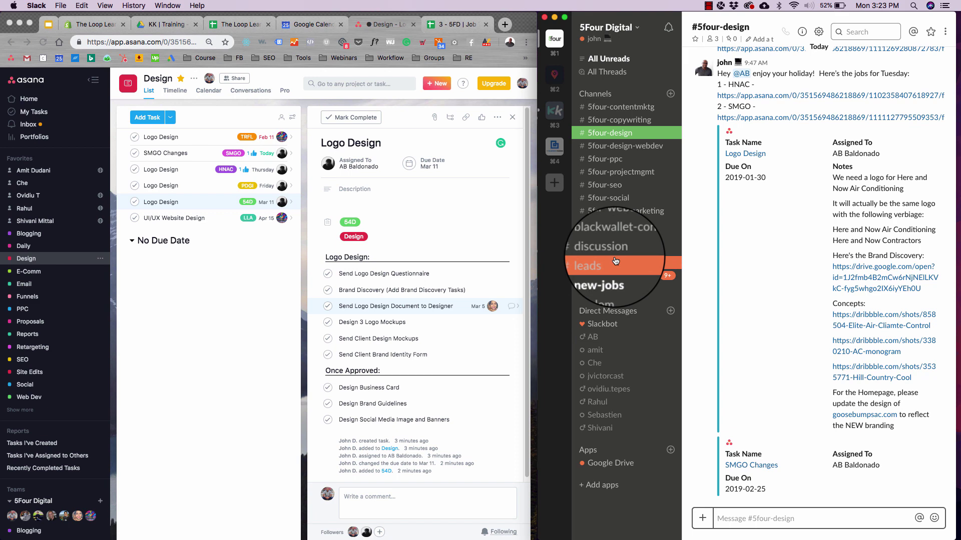
click(626, 113)
click(623, 119)
click(626, 133)
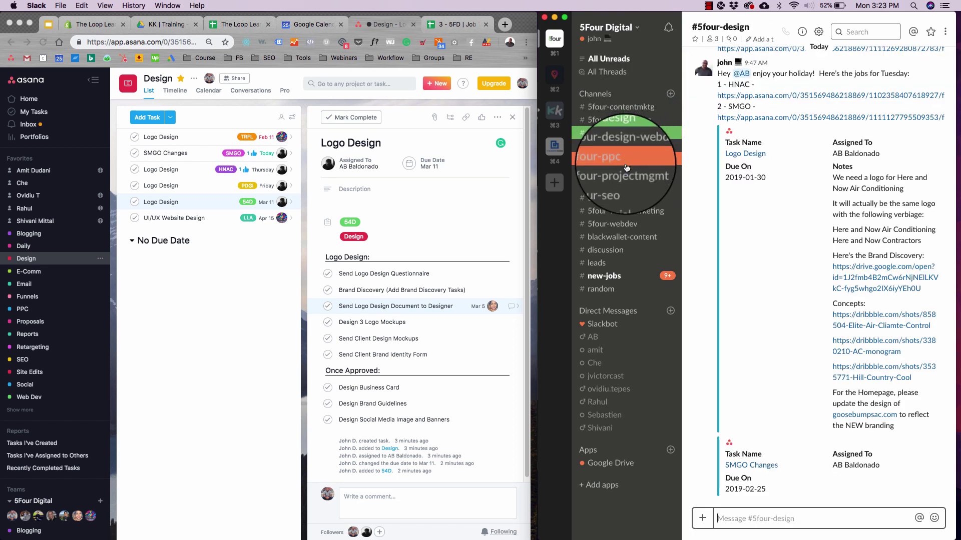
click(626, 169)
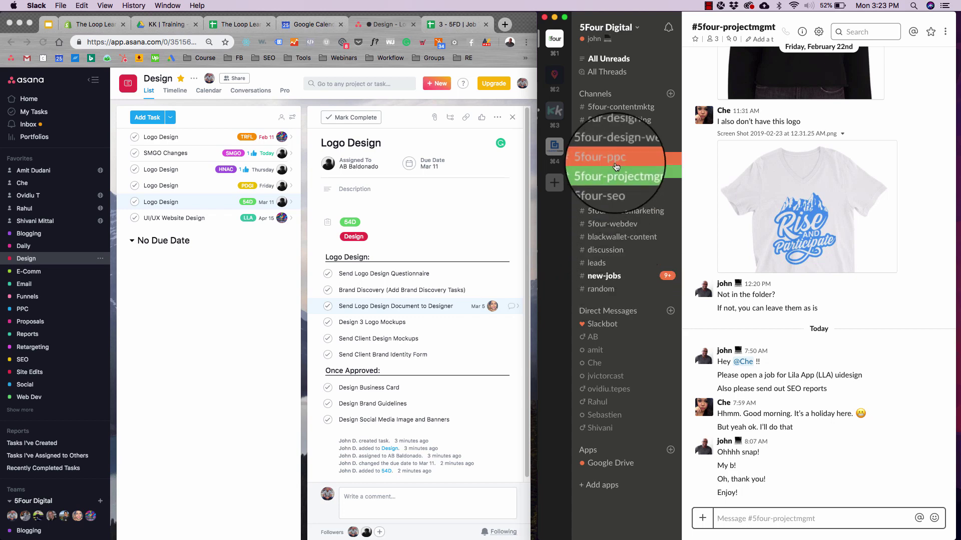
click(618, 133)
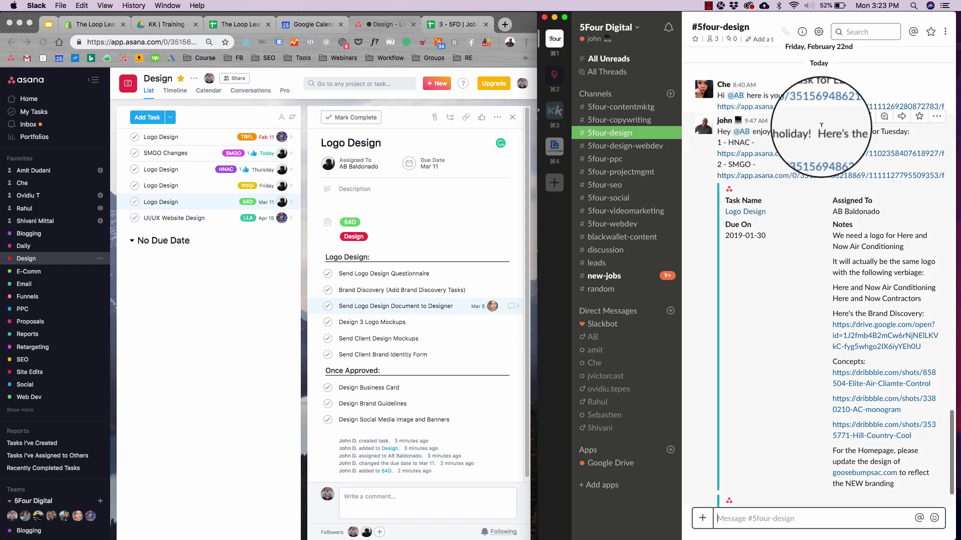
scroll(811, 241, down, 2)
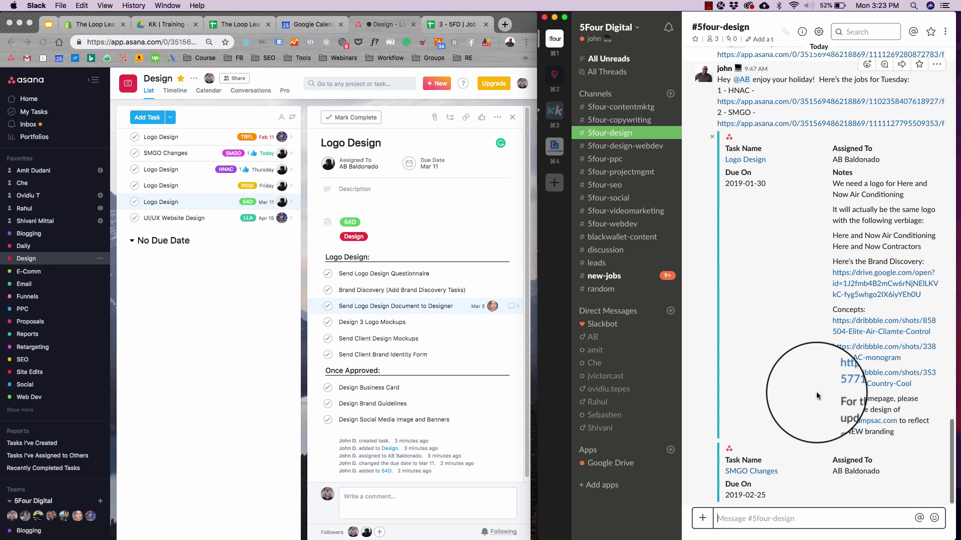
scroll(796, 350, down, 1)
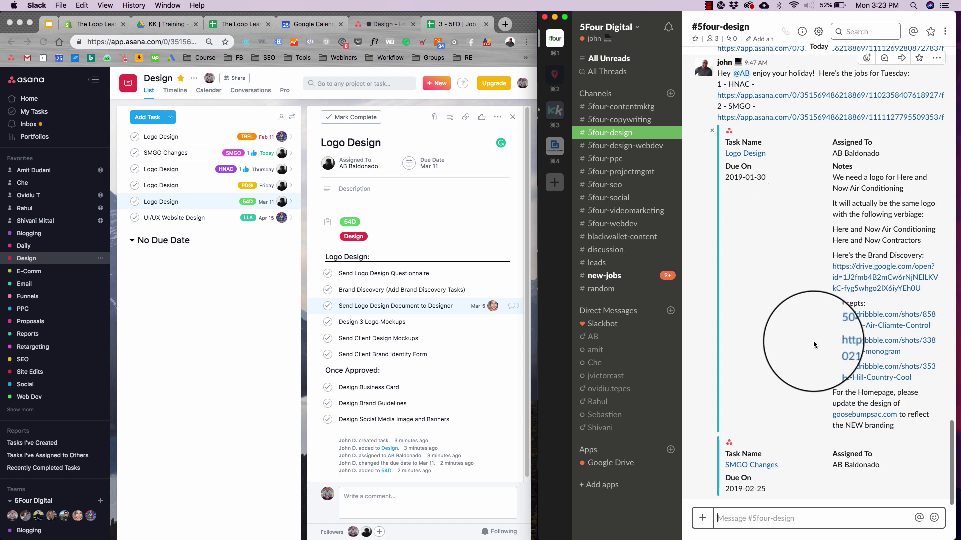
Delete the S4D Logo Design task permanently from its ... menu, confirming the deletion
click(166, 198)
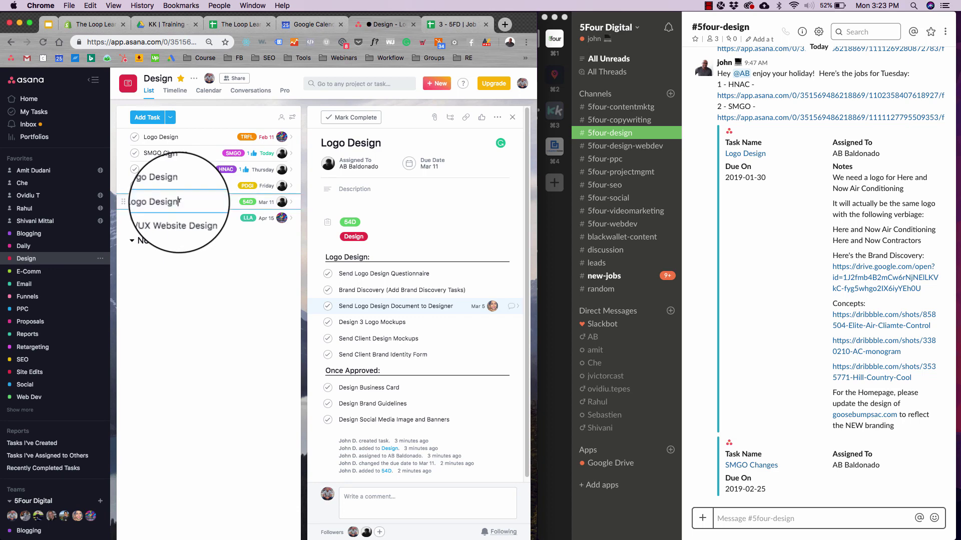
click(500, 116)
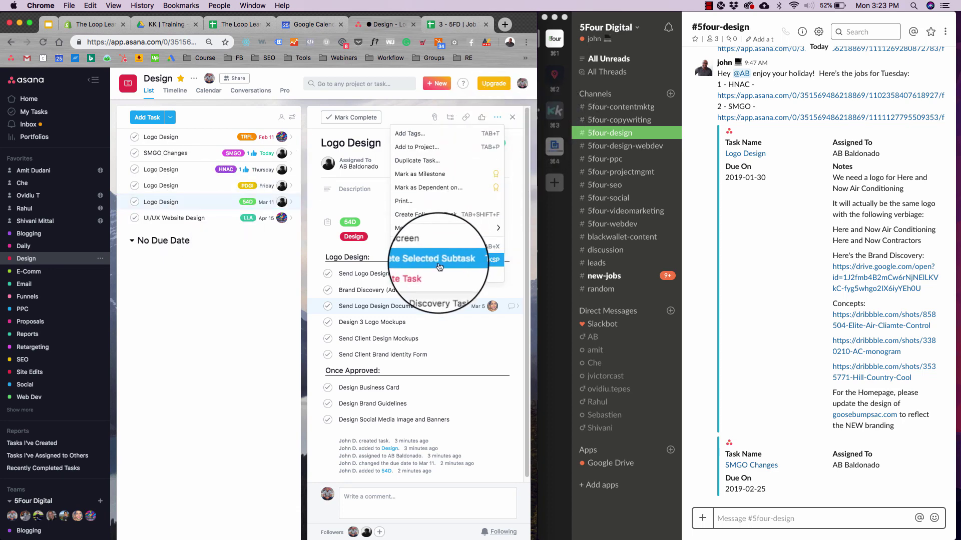
click(433, 252)
click(477, 138)
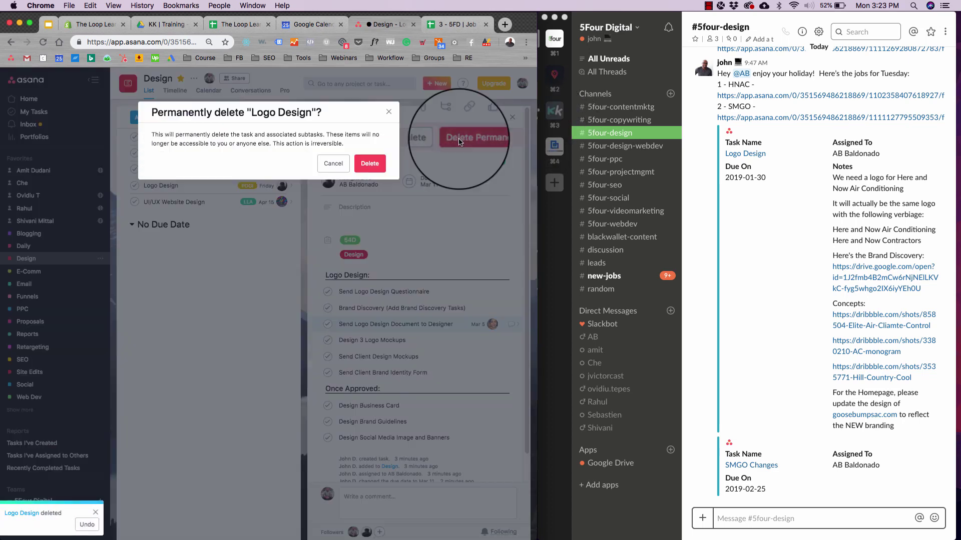
click(376, 165)
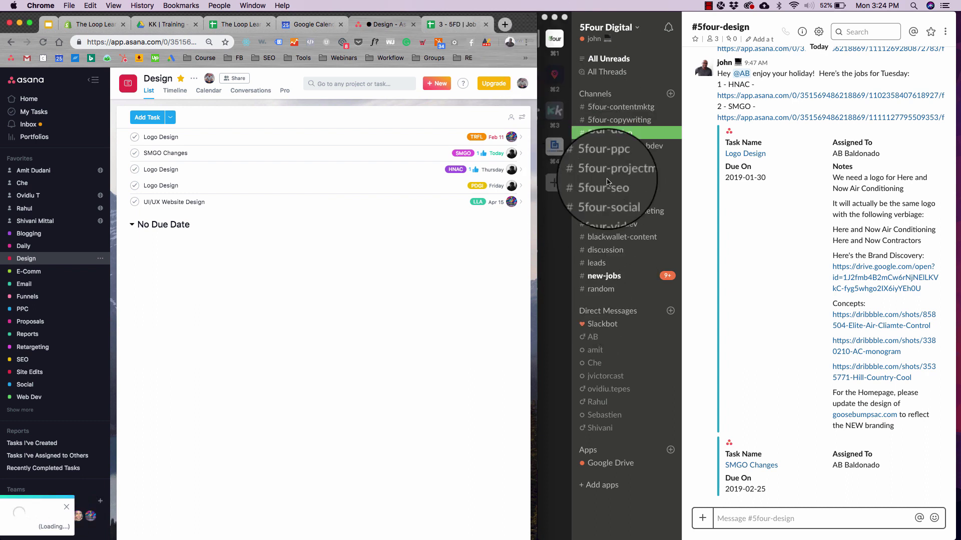
click(621, 107)
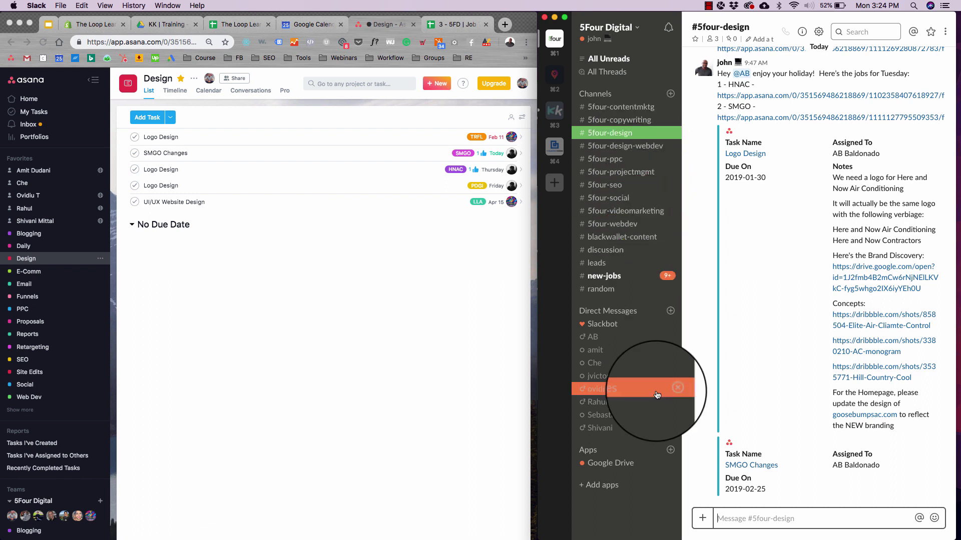
Search the web for 'asana slack integration' in a new tab
click(505, 25)
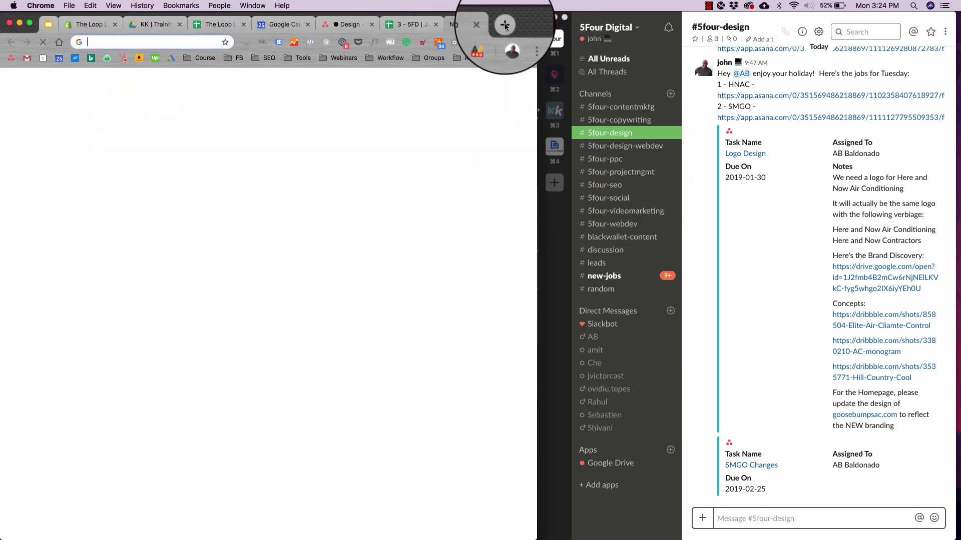
text(asana )
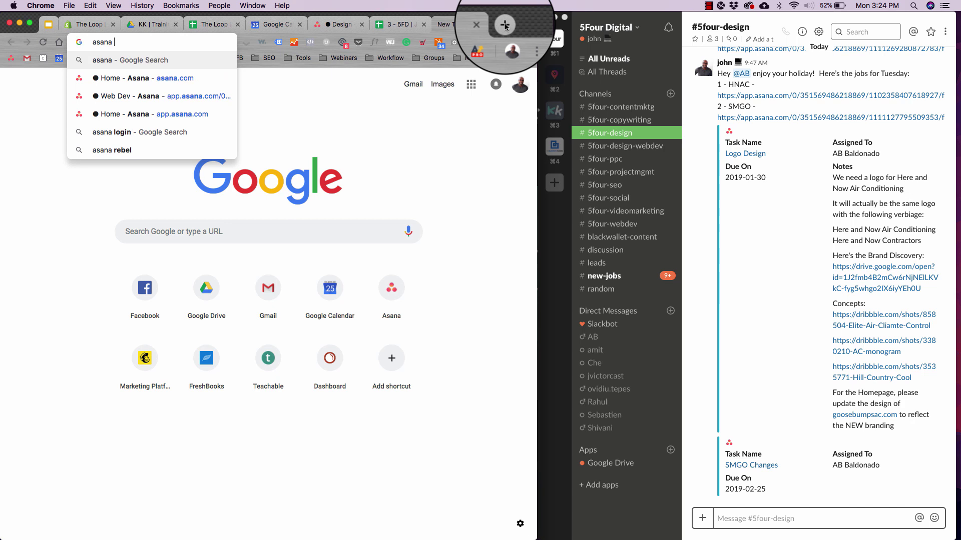
text(sitez)
key(BackSpace)
key(BackSpace)
key(BackSpace)
key(BackSpace)
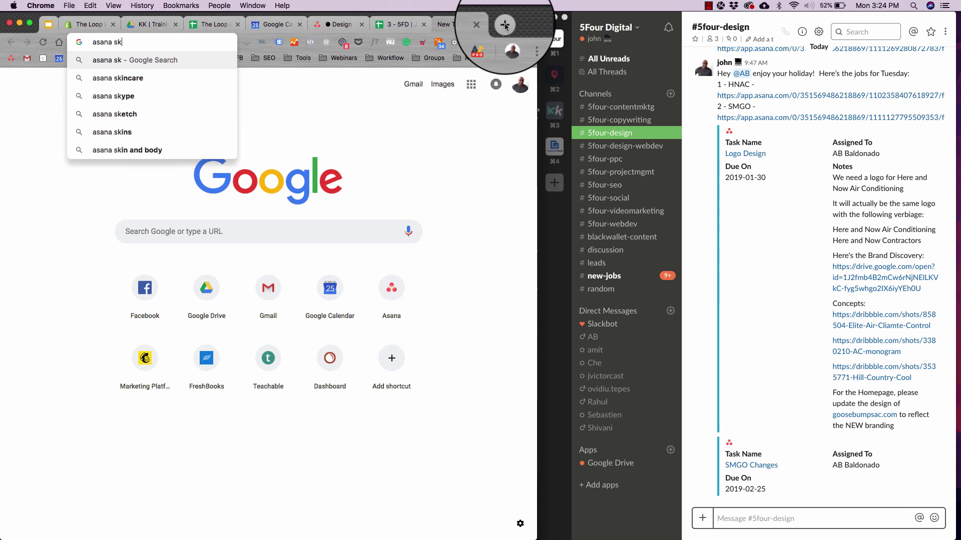
text(lack integration)
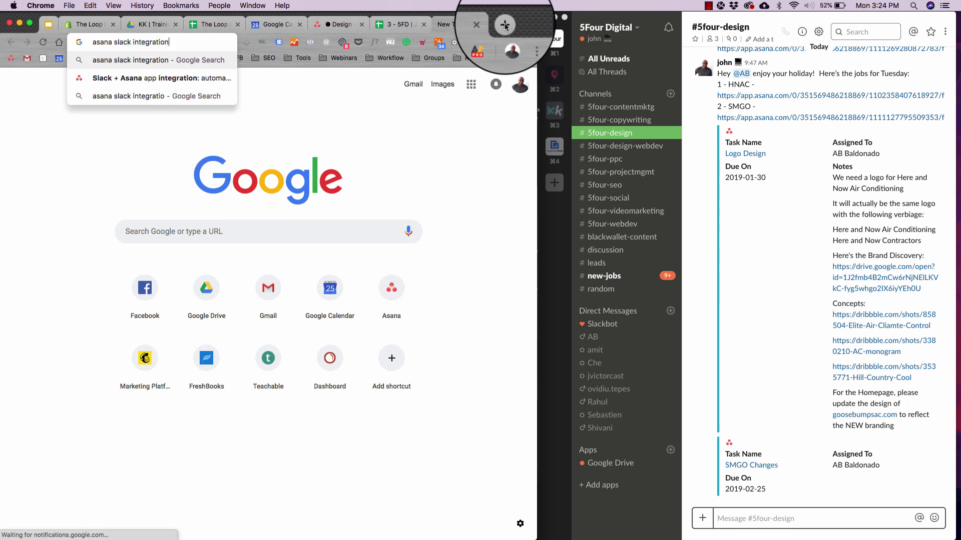
key(Return)
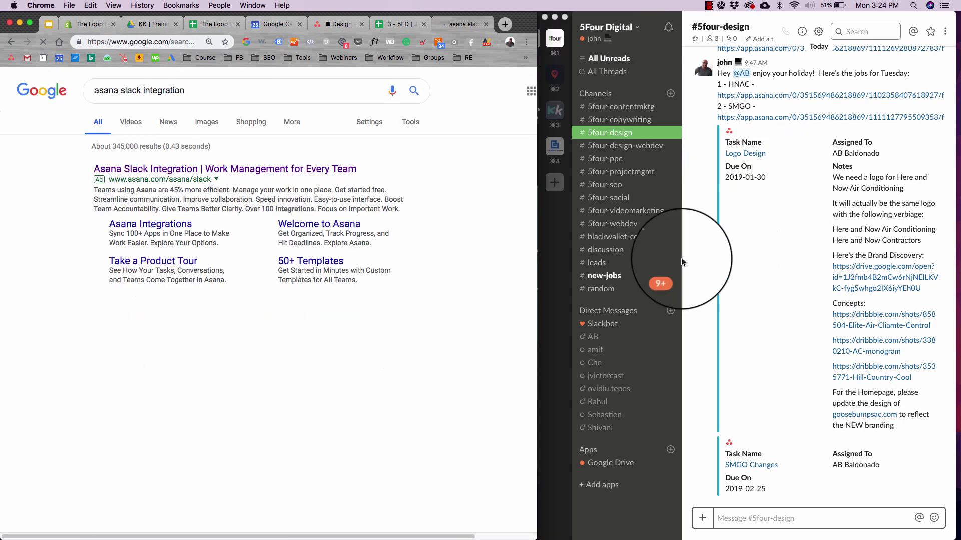
Show Slack's #new-jobs channel, then open the asana.com Slack + Asana integration result
click(644, 276)
scroll(806, 423, down, 10)
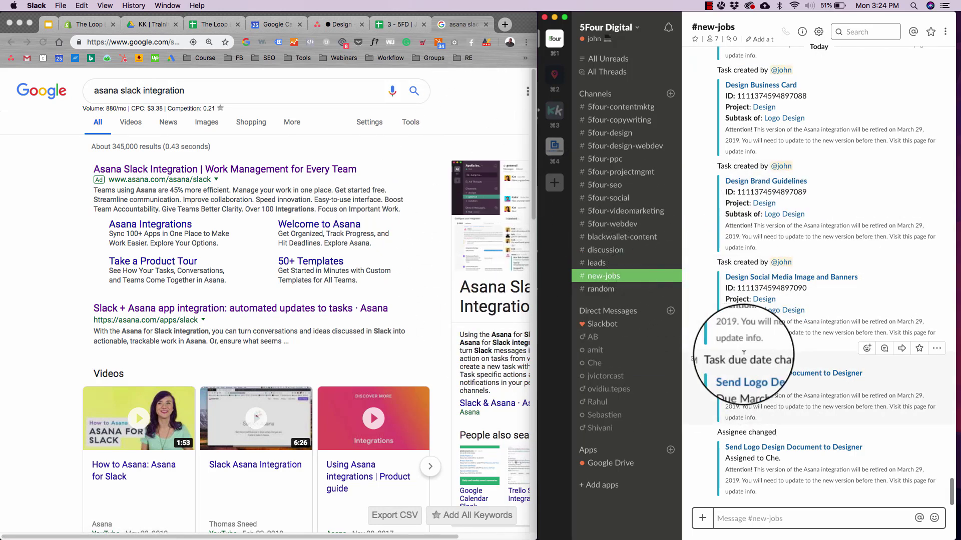
click(353, 145)
scroll(295, 300, down, 2)
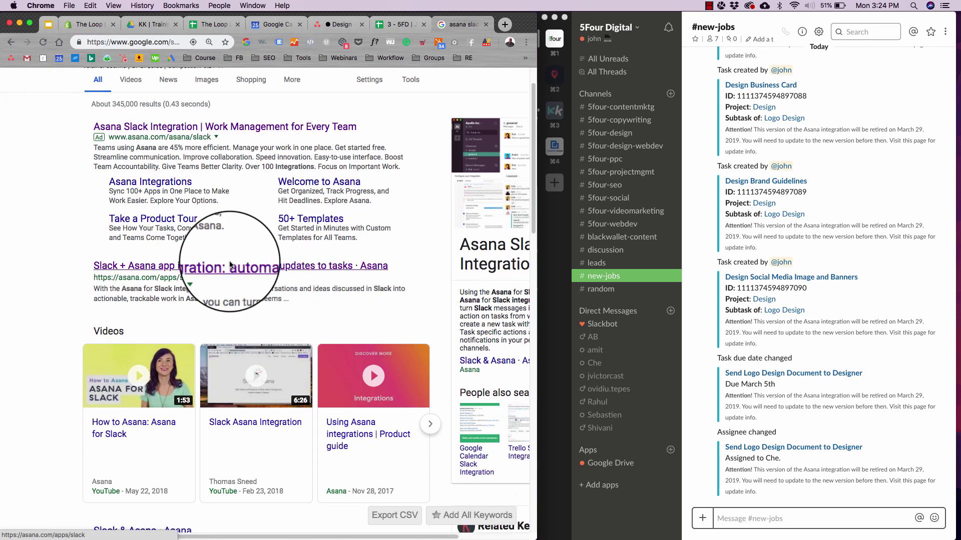
click(189, 267)
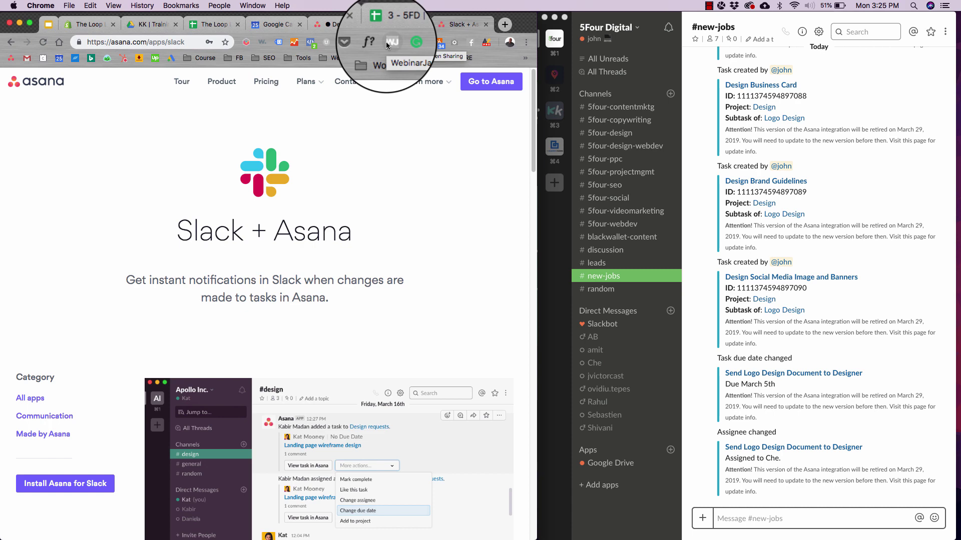
Show the #5four-projectmgmt Slack channel, then glance over the integration page and Design project
click(399, 24)
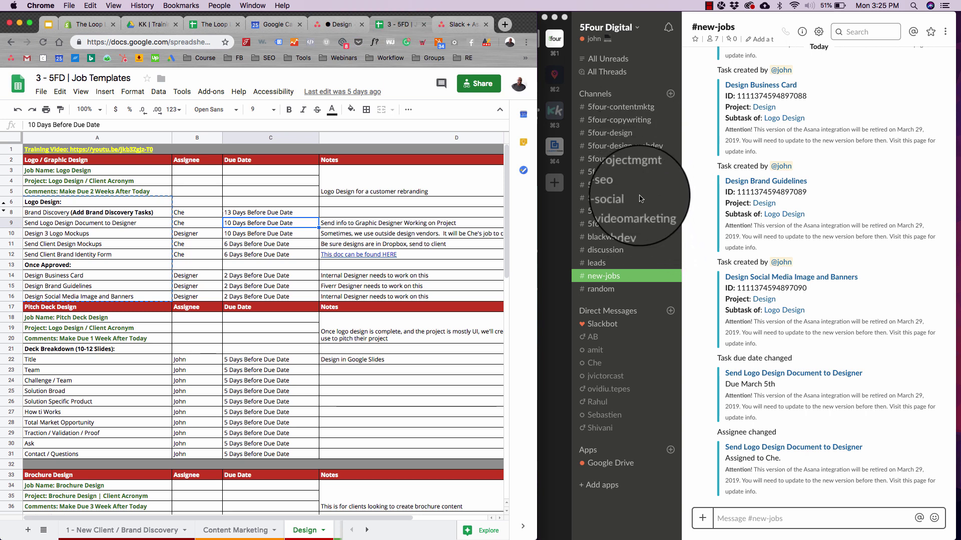
click(639, 220)
click(641, 173)
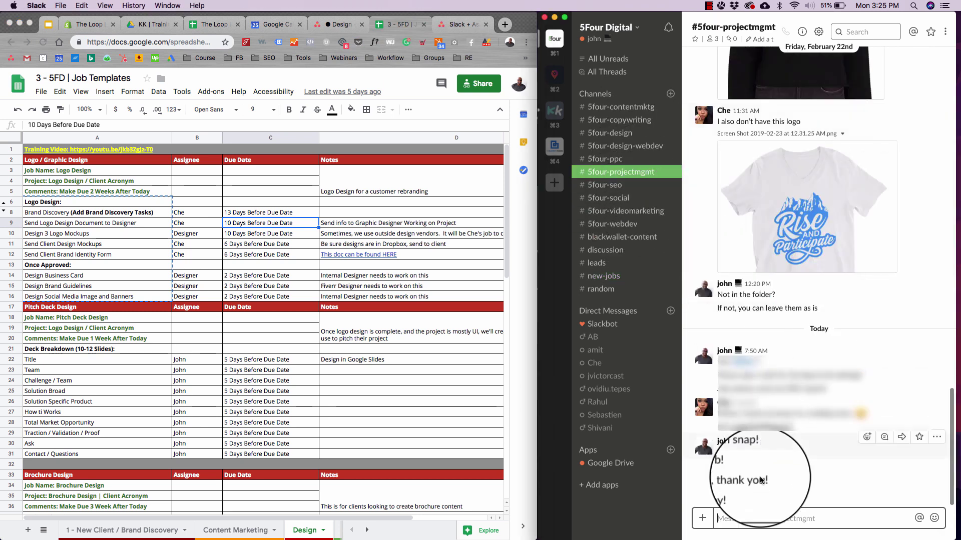
click(459, 25)
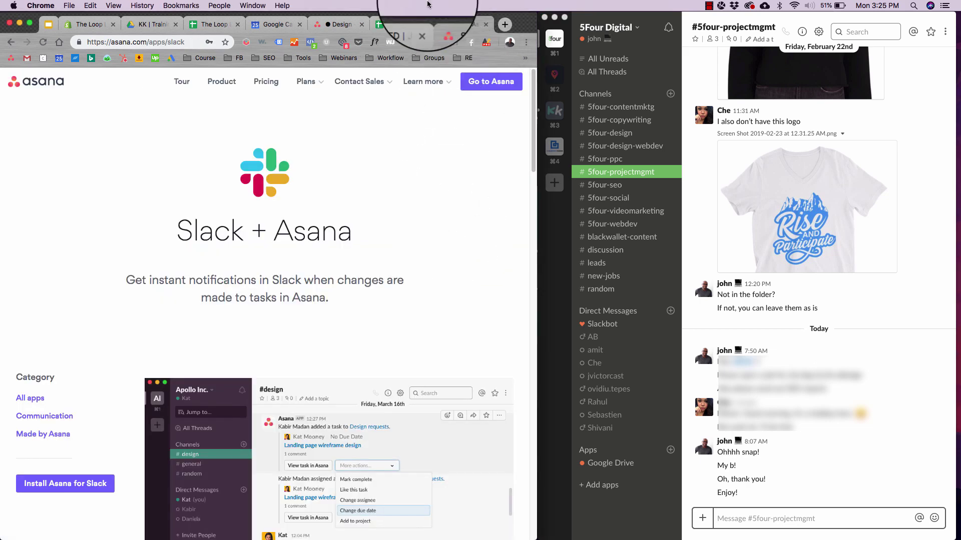
click(333, 23)
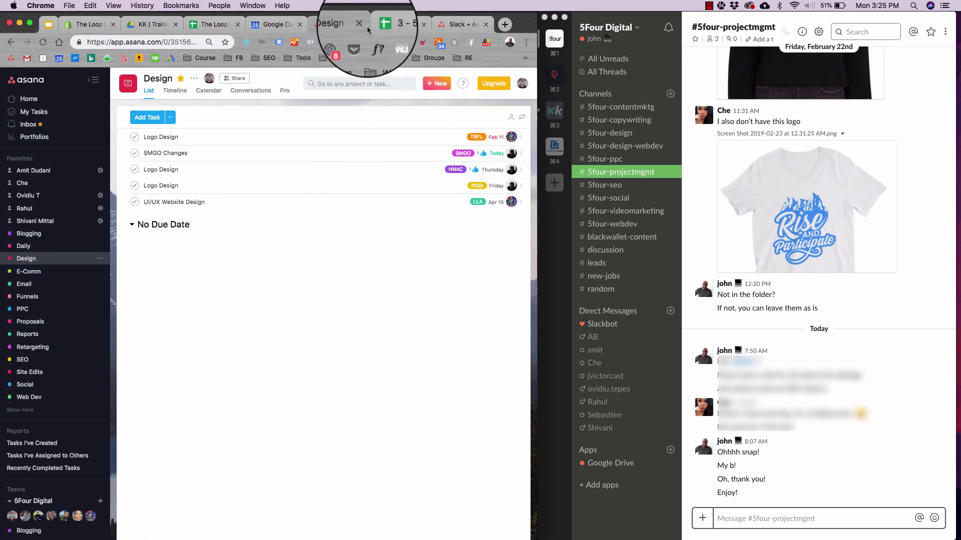
click(393, 24)
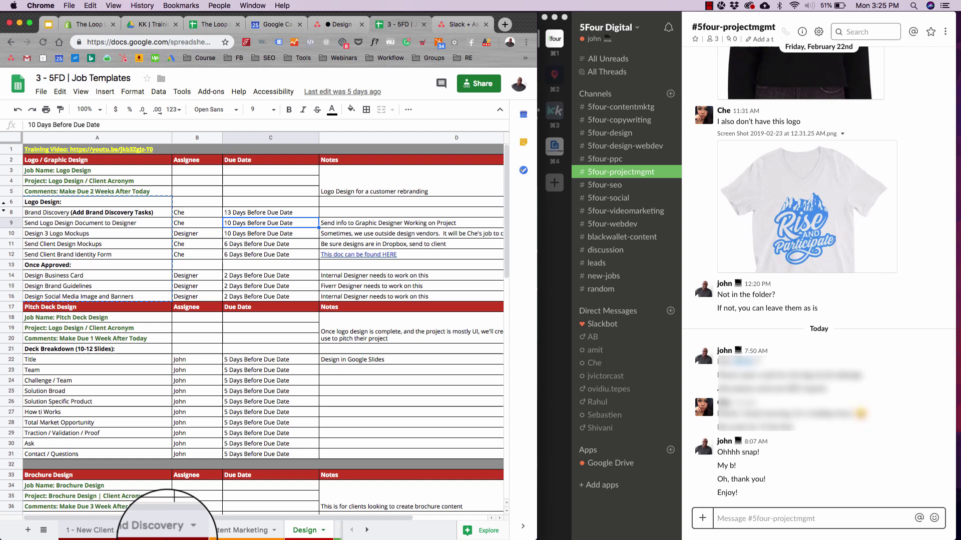
Open the Web Dev / UI + UX Design sheet, select its task names, and add a Design task
click(43, 529)
scroll(92, 442, down, 3)
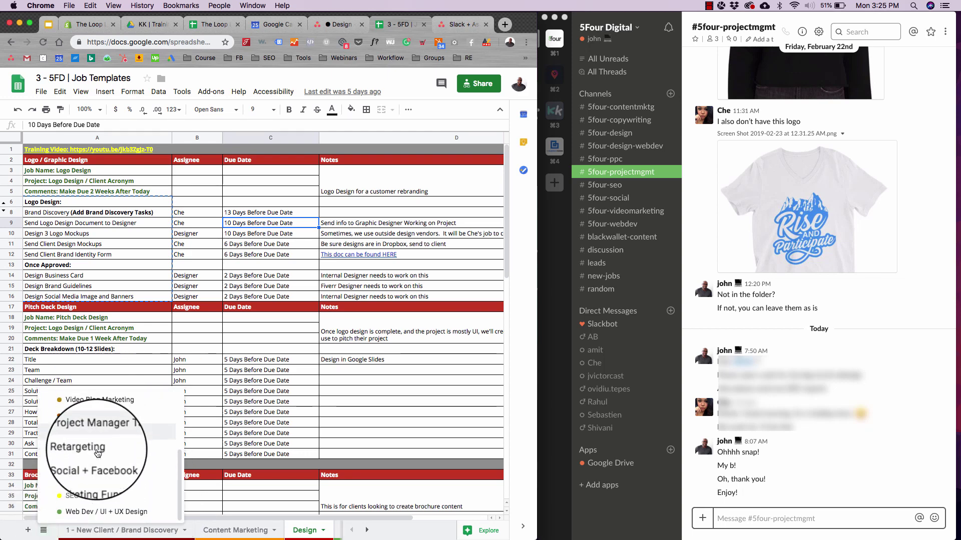
click(98, 515)
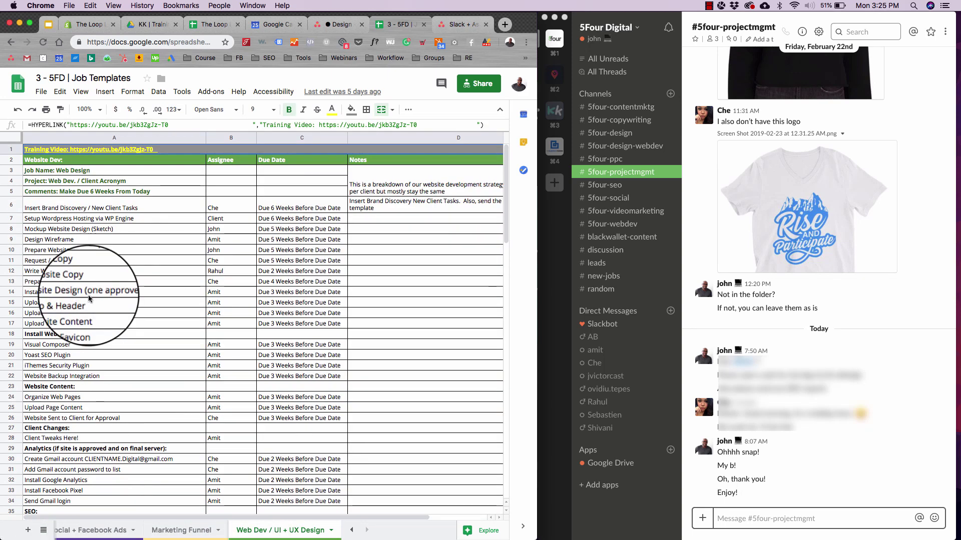
drag(94, 199, 114, 445)
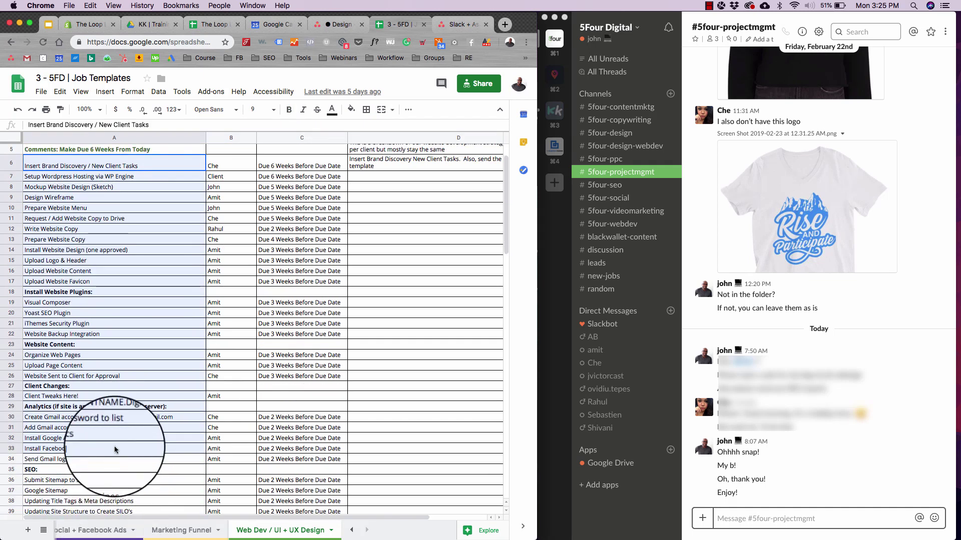
click(338, 24)
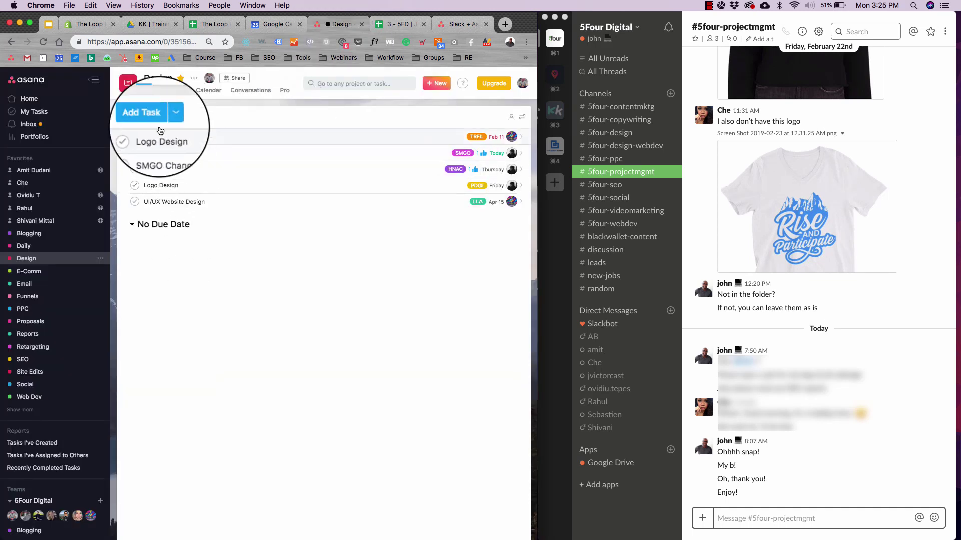
click(150, 117)
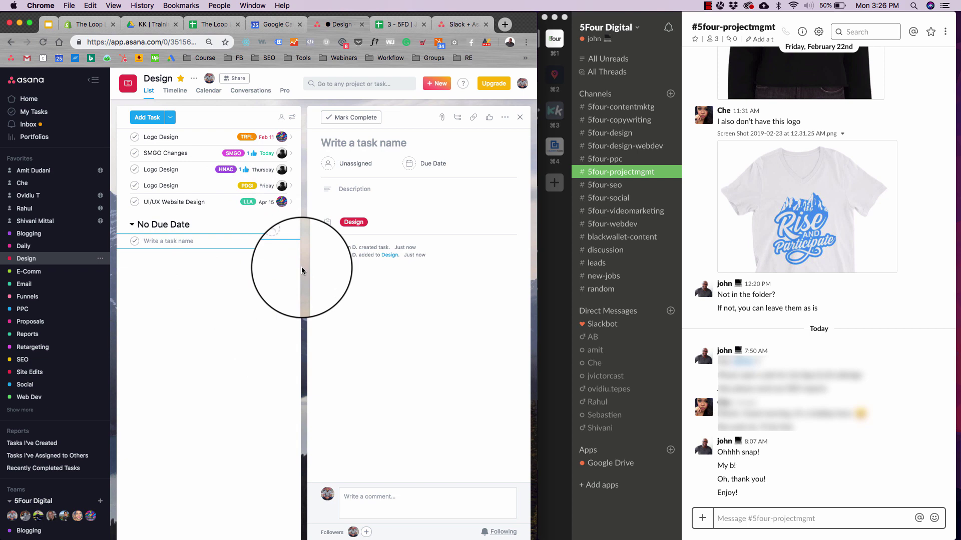
Deselect the Web Dev task names, show #5four-design in Slack, and return to Asana's Design project
click(397, 25)
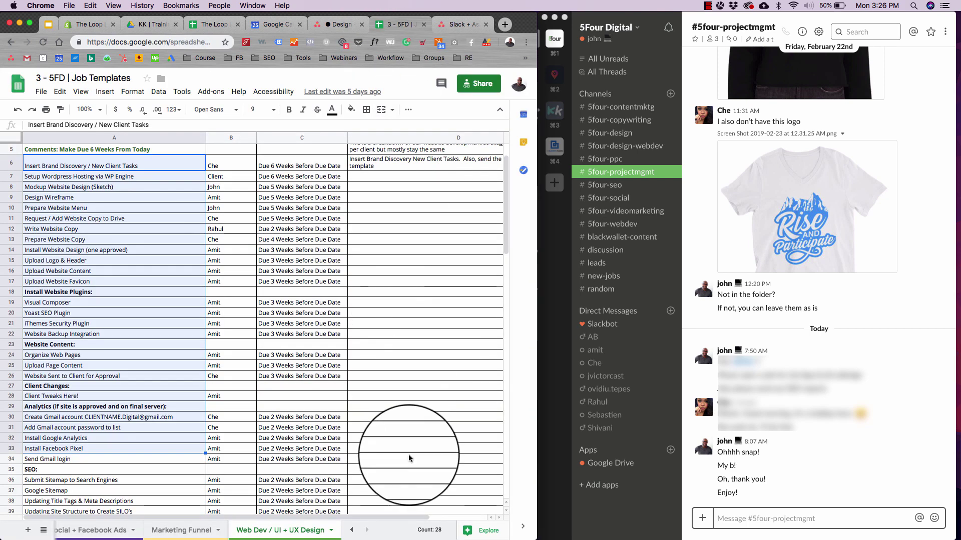
click(404, 408)
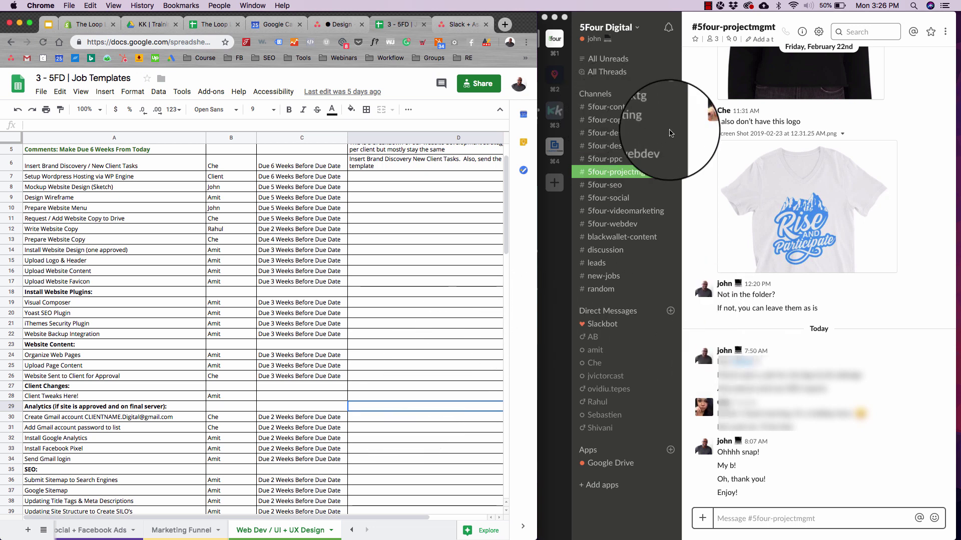
click(626, 140)
click(627, 137)
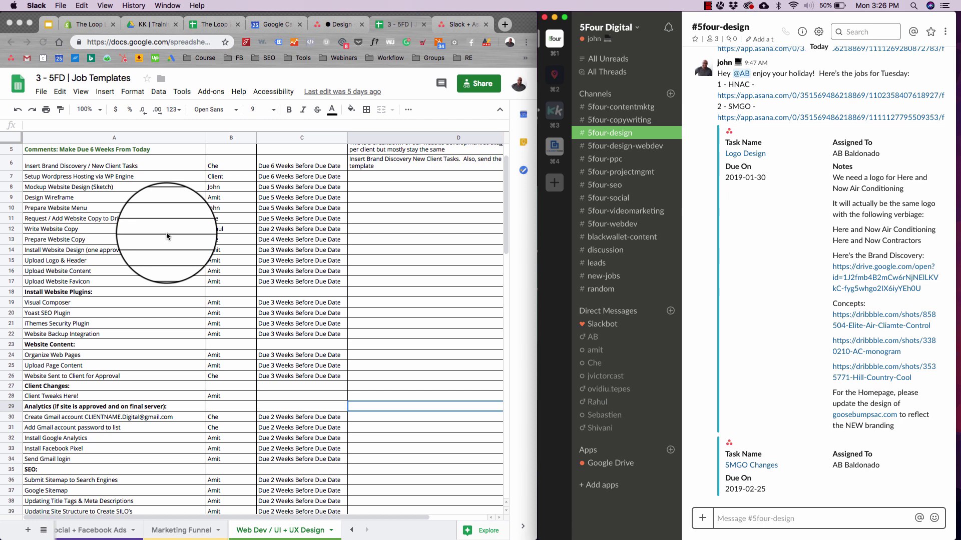
click(329, 24)
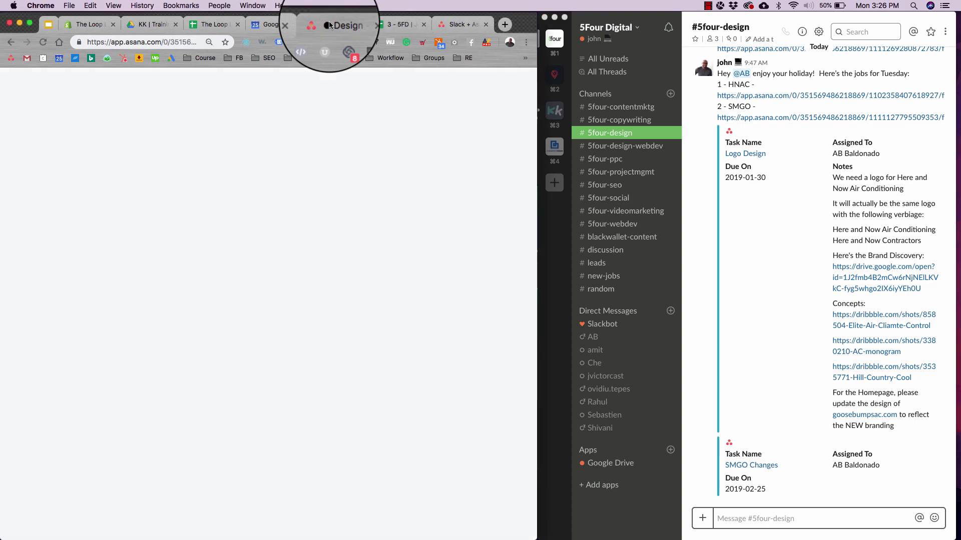